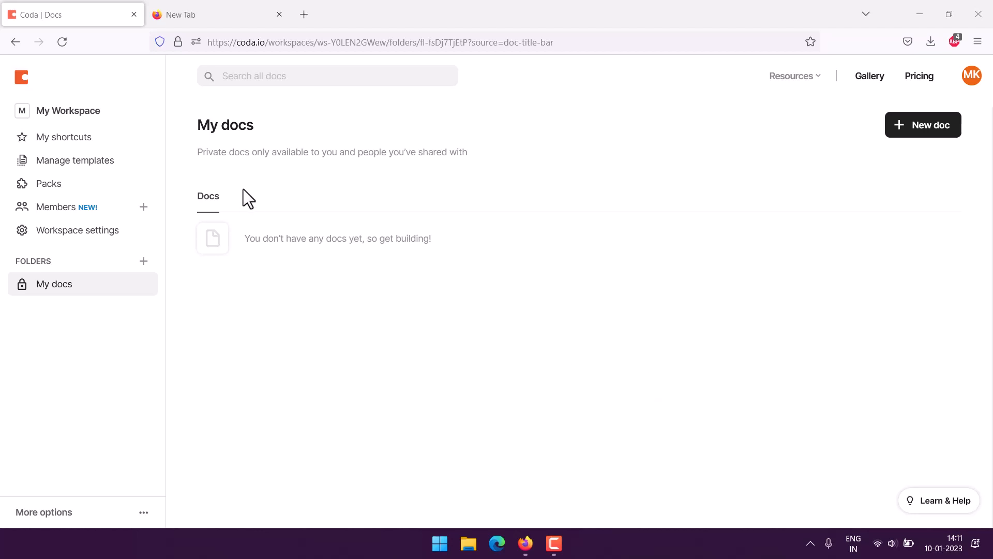
# Create a new doc in My Workspace and title its page "Employee Reimbursement Tracking".
pyautogui.click(73, 118)
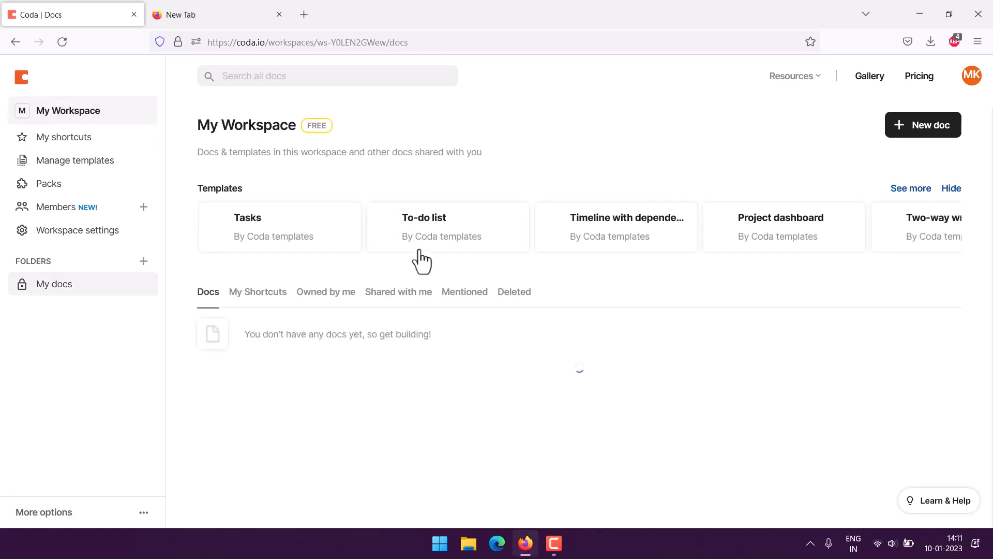
pyautogui.click(922, 133)
pyautogui.click(168, 165)
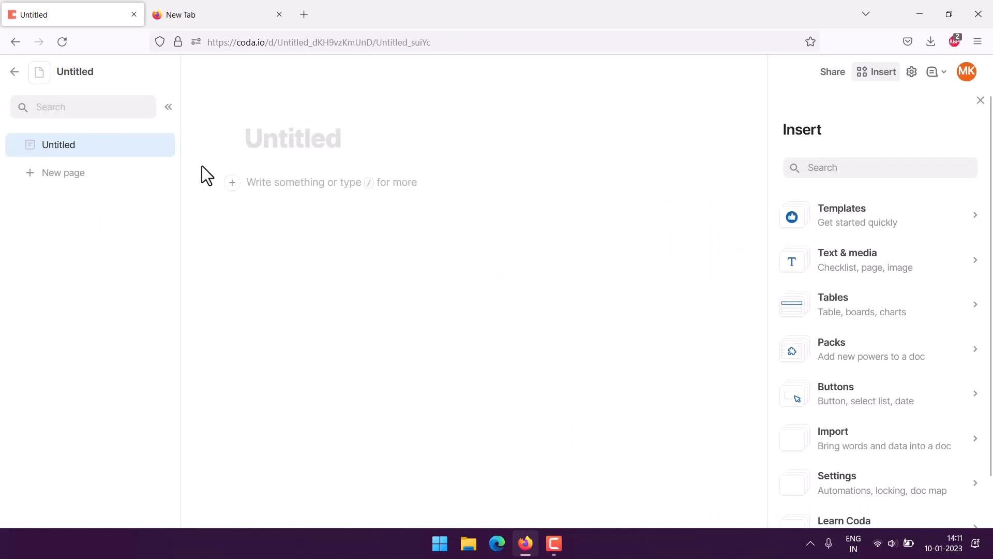
pyautogui.write('Employee')
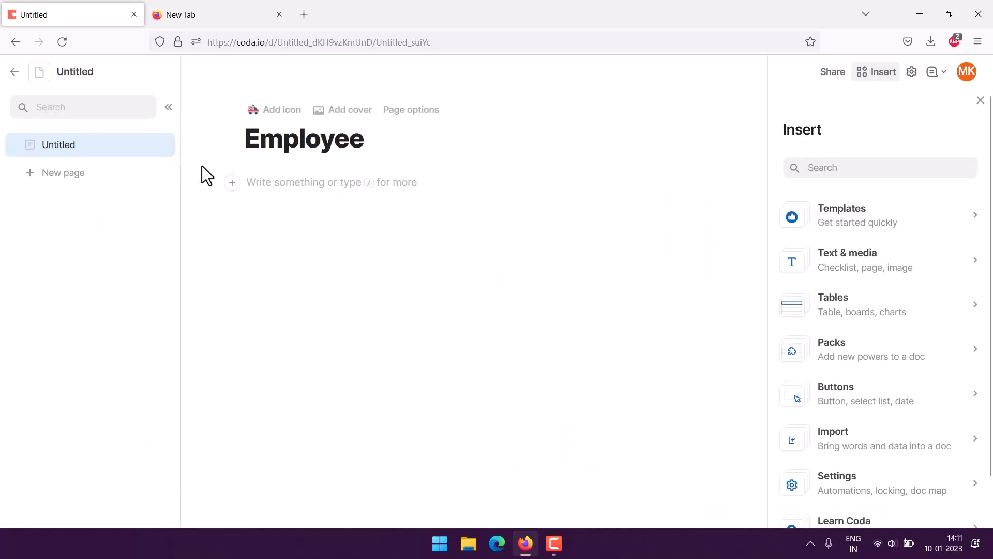
pyautogui.write(' Reimbur')
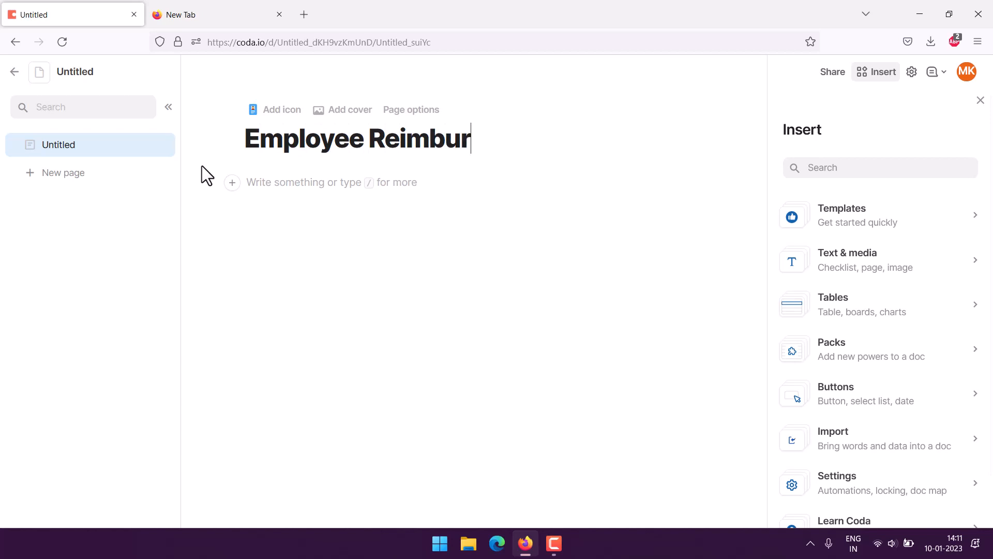
pyautogui.write('sement Tracking')
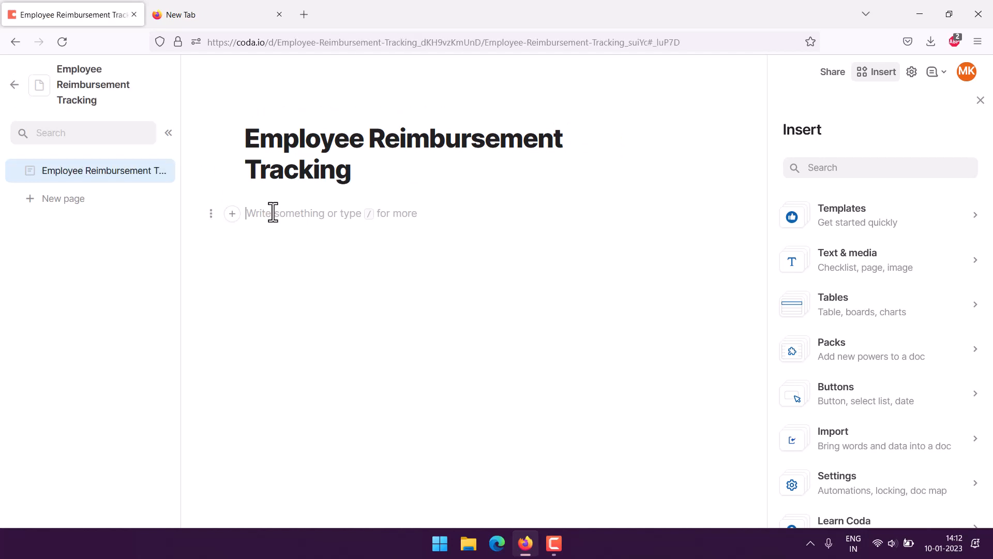
# Insert a table in the page body below the title.
pyautogui.click(273, 213)
pyautogui.write('/')
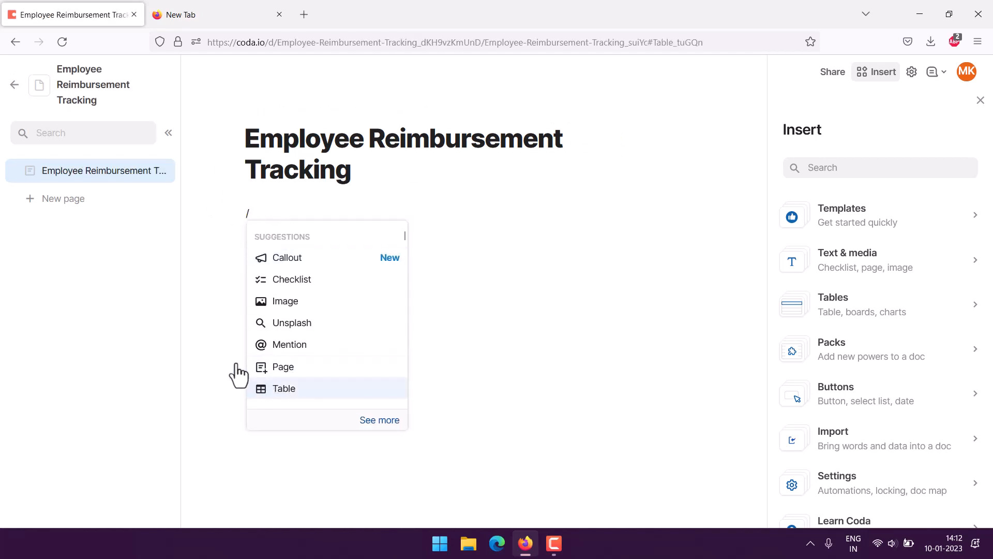
pyautogui.press('Return')
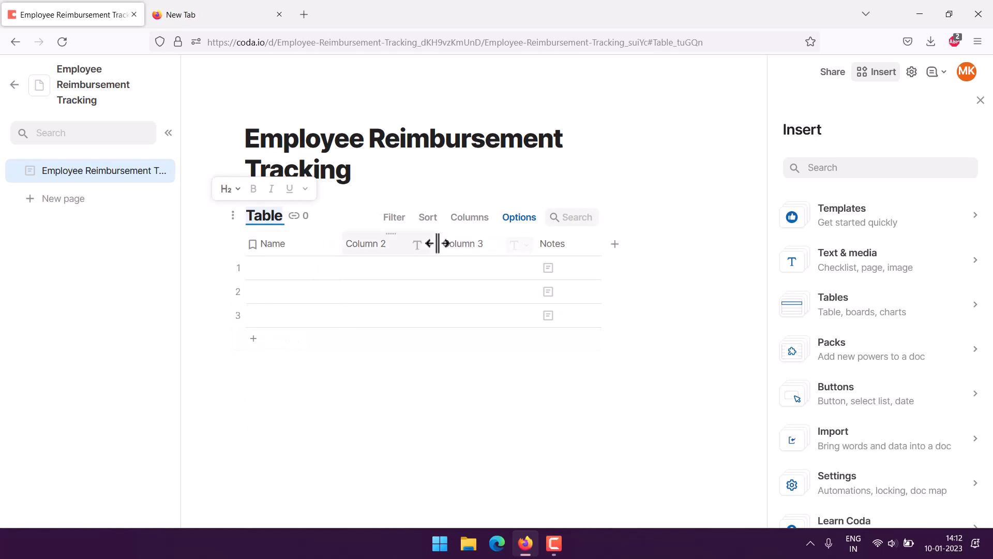
# Rename the table's first column as "Employee ID" and set its column type to Number.
pyautogui.click(281, 253)
pyautogui.click(279, 249)
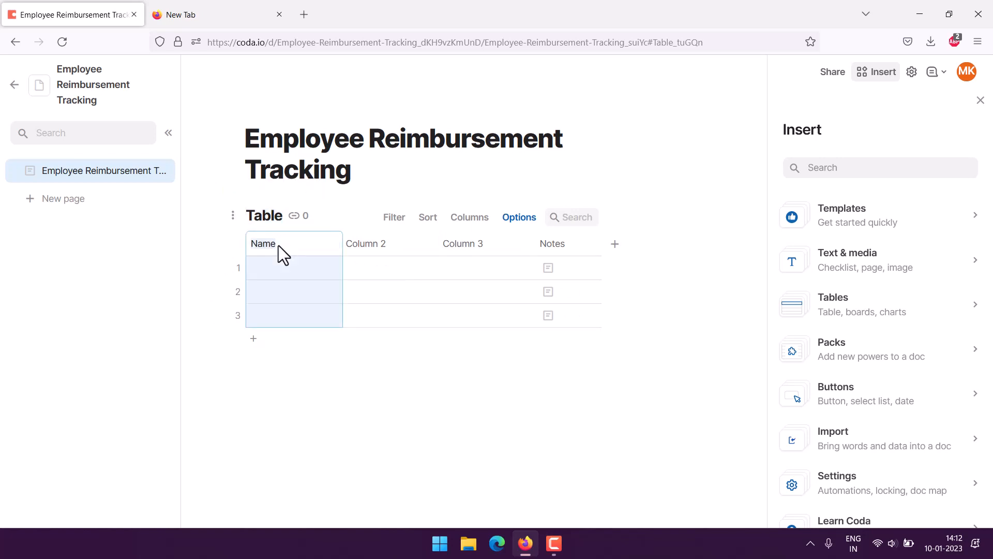
pyautogui.write('Employee ID')
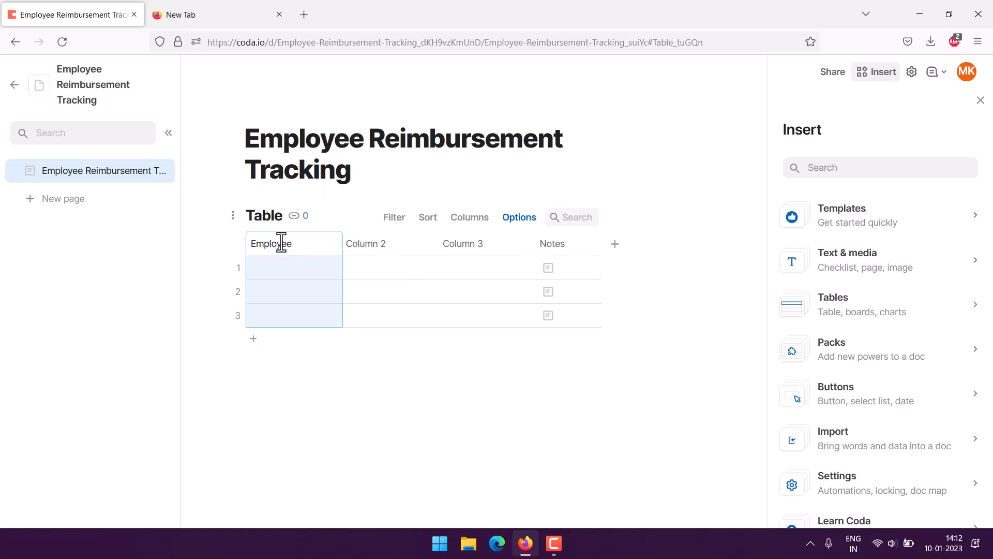
pyautogui.click(216, 258)
pyautogui.click(330, 248)
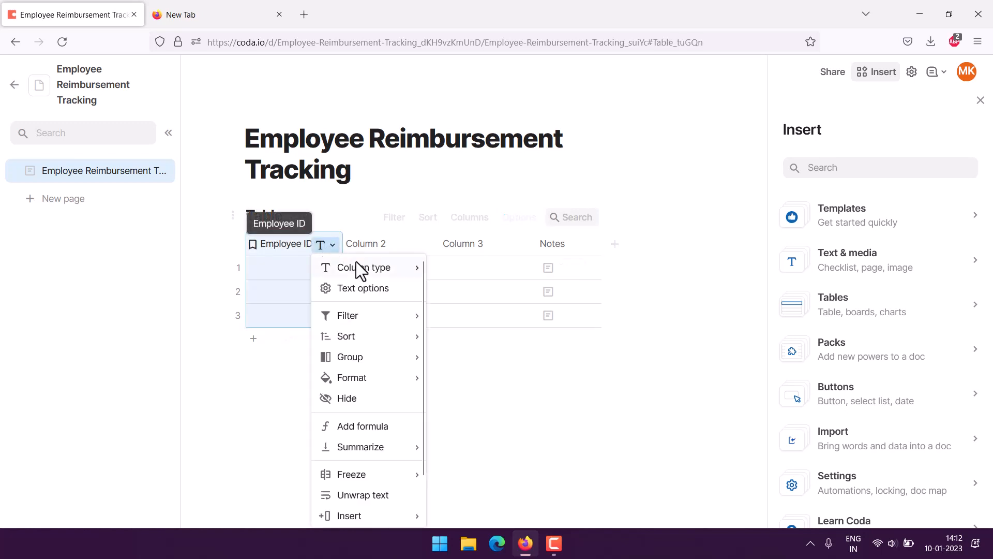
pyautogui.moveTo(364, 270)
pyautogui.moveTo(460, 361)
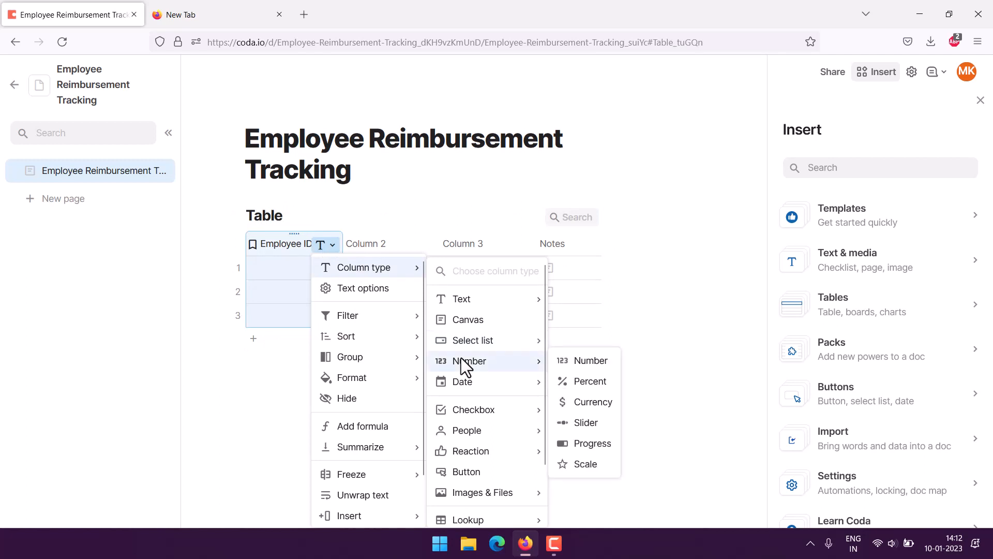
pyautogui.click(576, 363)
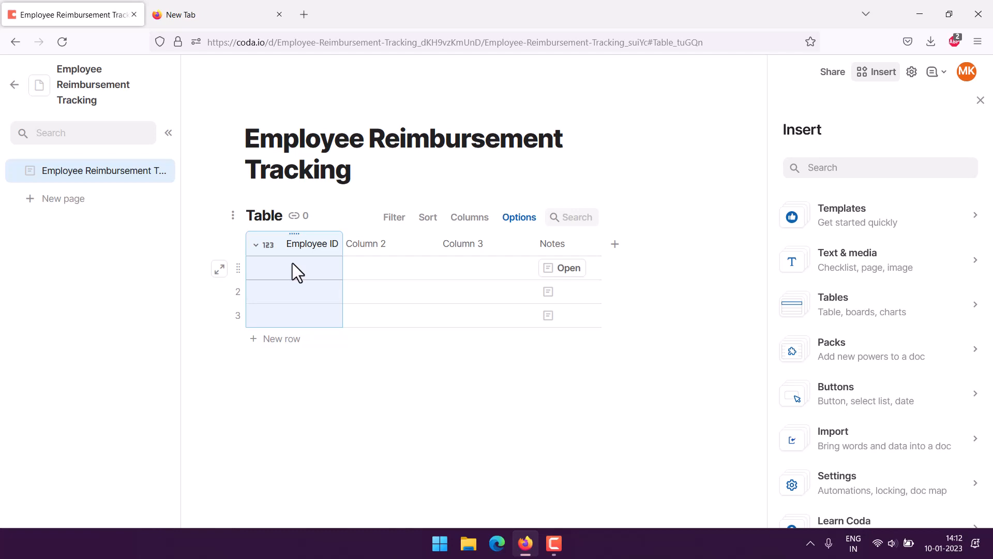
# Rename Column 2 as "Date" and set its column type to Date.
pyautogui.click(374, 243)
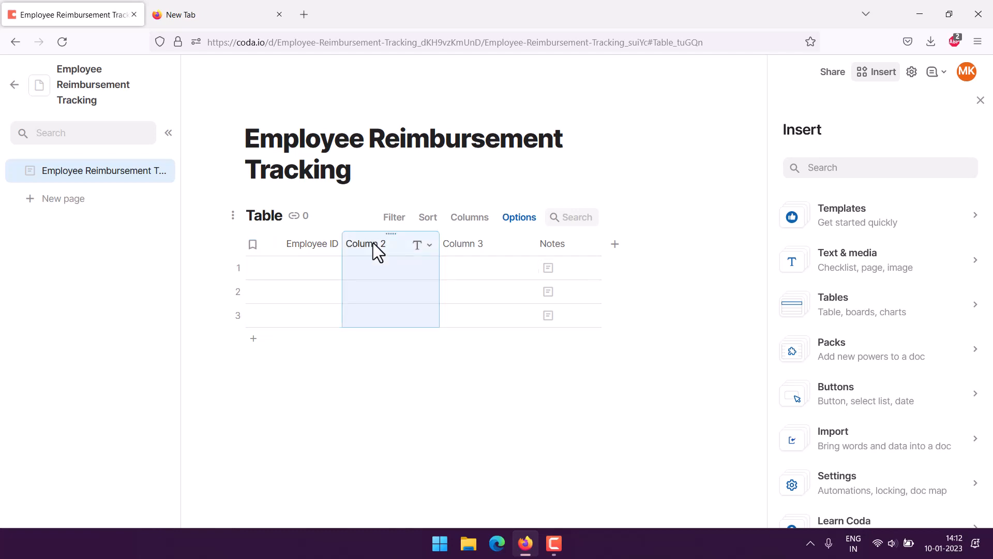
pyautogui.doubleClick(373, 243)
pyautogui.write('D')
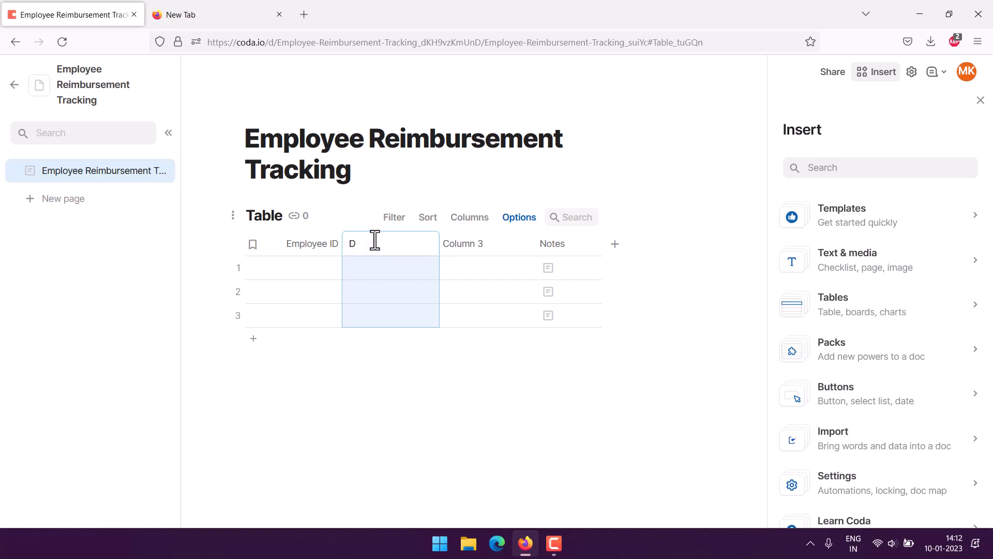
pyautogui.write('ate')
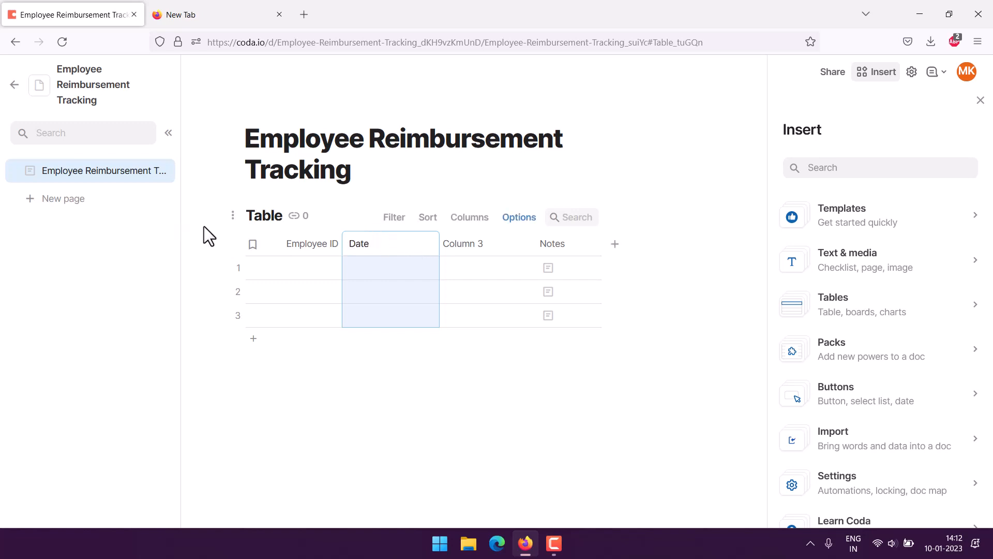
pyautogui.click(428, 246)
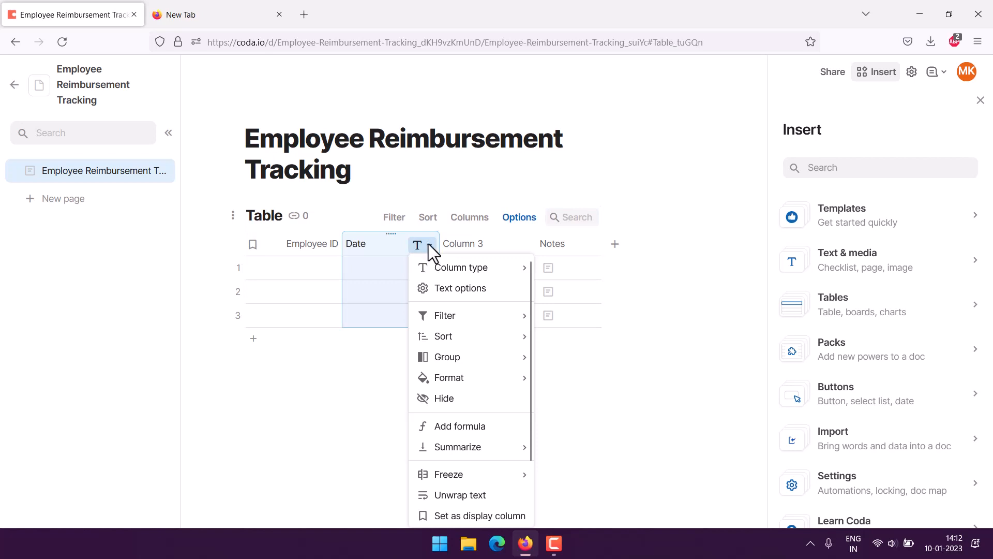
pyautogui.moveTo(440, 269)
pyautogui.moveTo(572, 391)
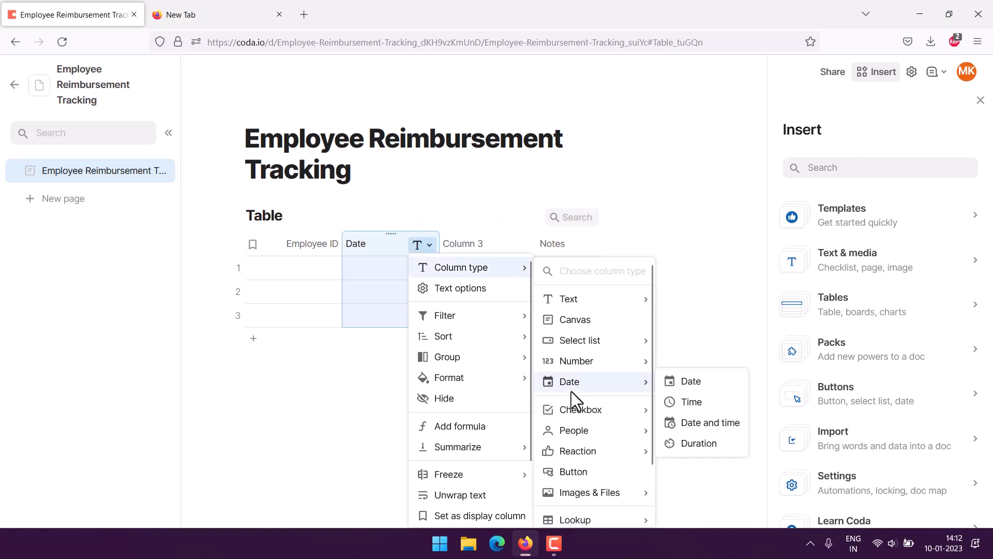
pyautogui.click(675, 383)
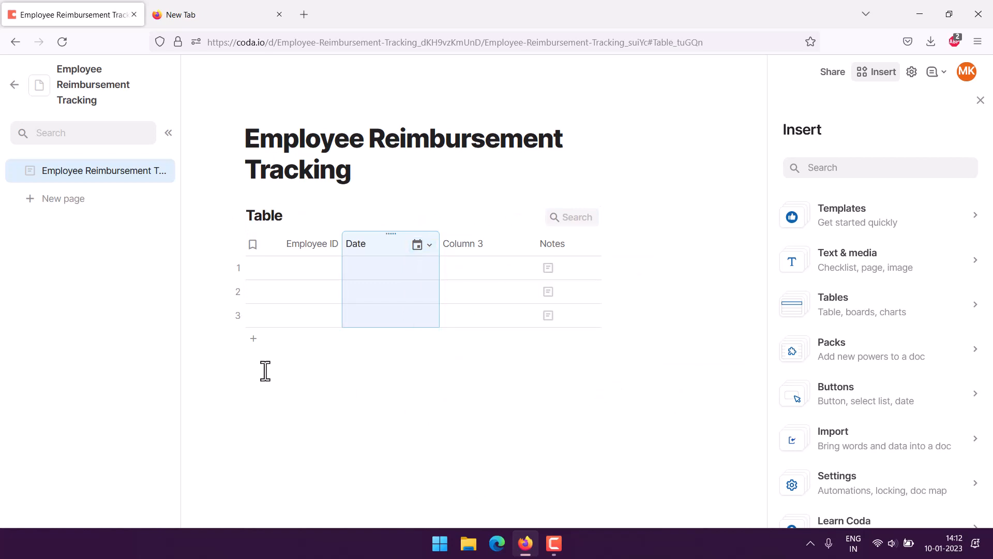
# Rename Column 3 as "Description" and the Notes column as "Category".
pyautogui.click(475, 246)
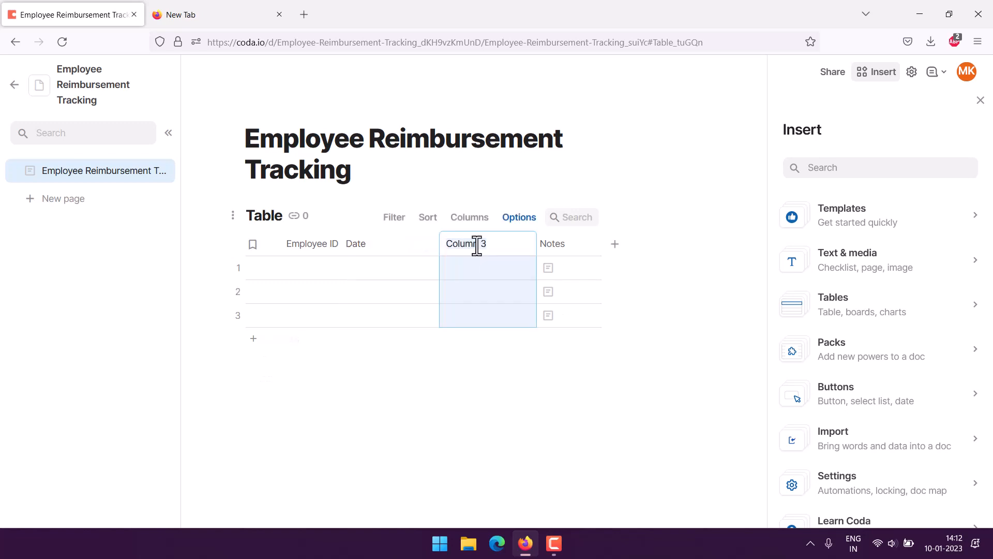
pyautogui.write('Description')
pyautogui.click(199, 244)
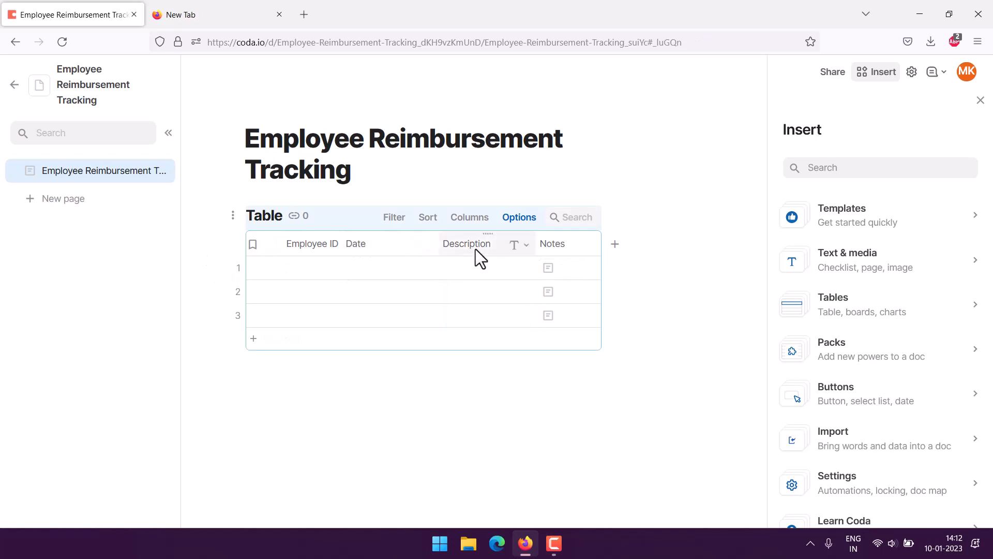
pyautogui.click(561, 245)
pyautogui.write('C')
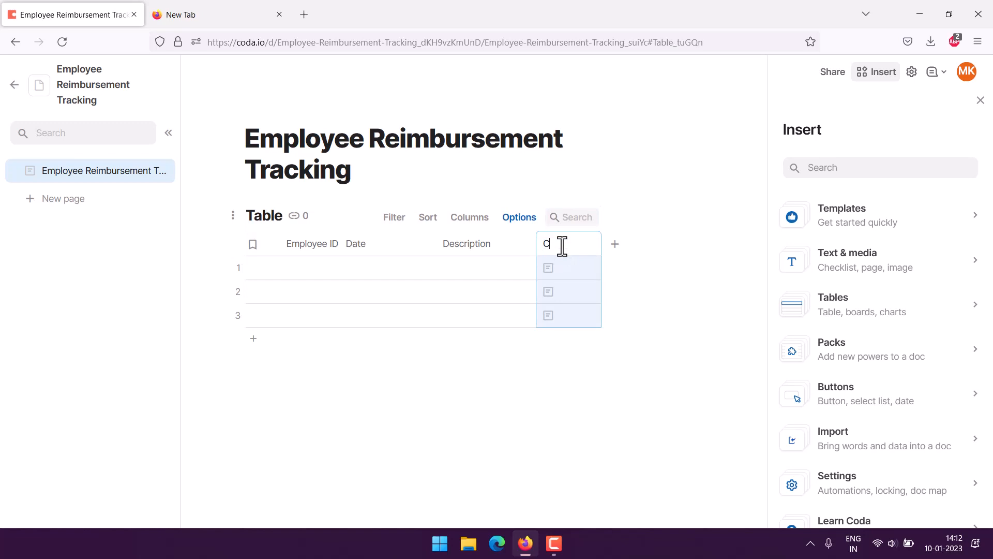
pyautogui.write('ategory')
pyautogui.click(617, 176)
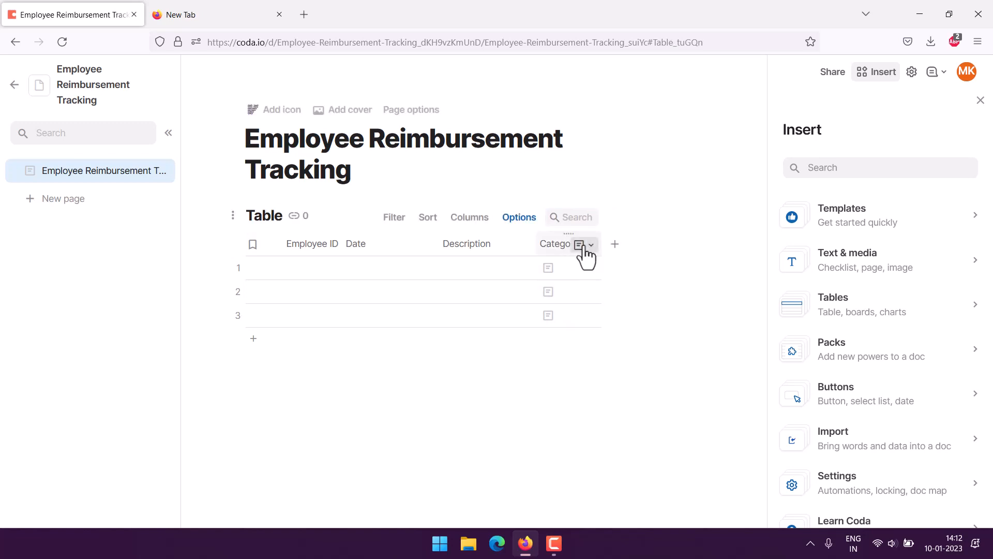
# Change the Category column's type from Canvas to Text.
pyautogui.click(523, 217)
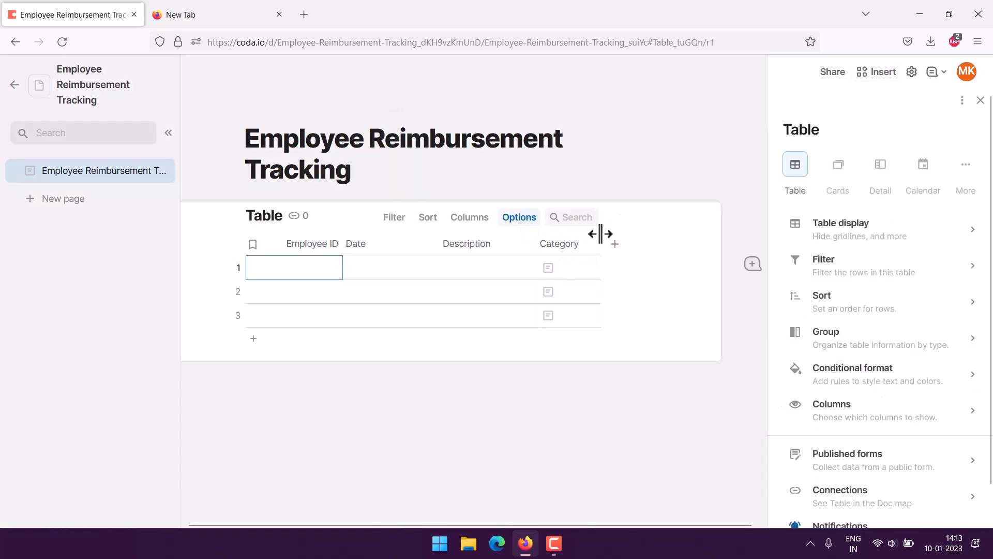
pyautogui.click(591, 244)
pyautogui.moveTo(623, 270)
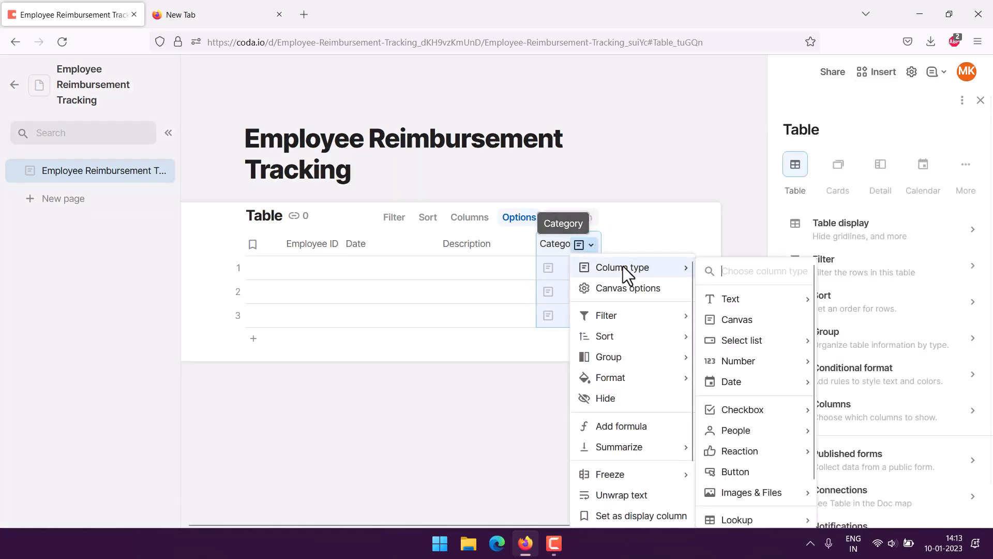
pyautogui.moveTo(730, 300)
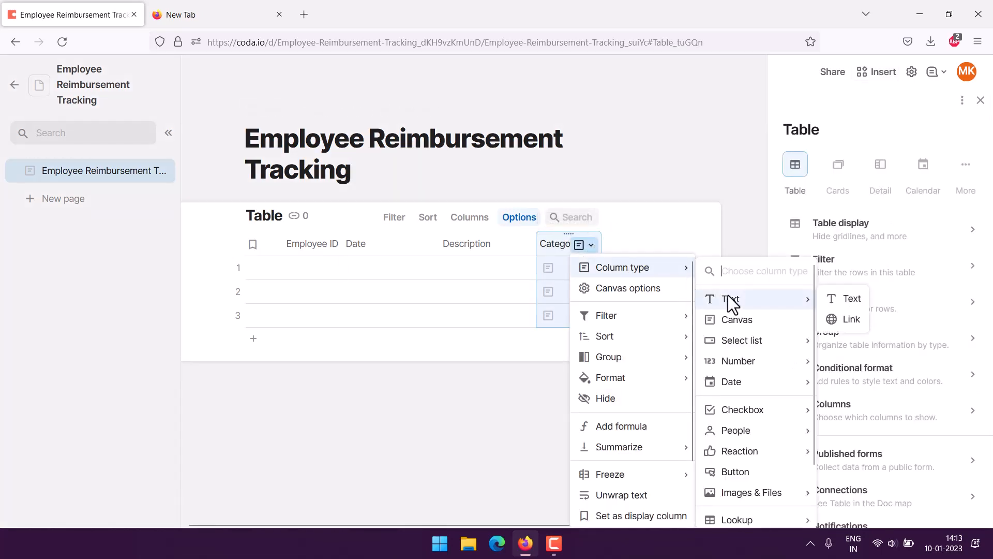
pyautogui.click(844, 299)
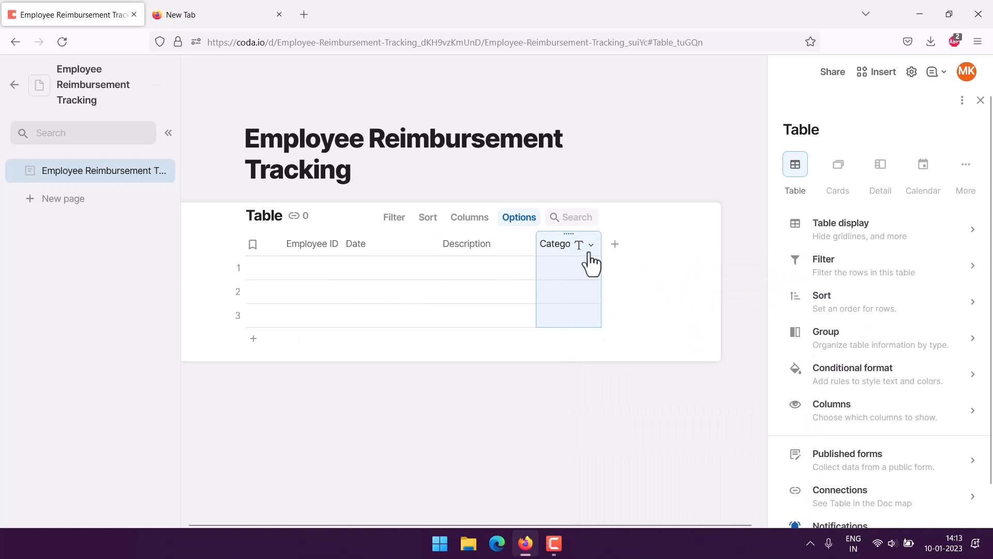
# Widen the Category column slightly and add a new column after it.
pyautogui.moveTo(601, 243); pyautogui.dragTo(612, 237)
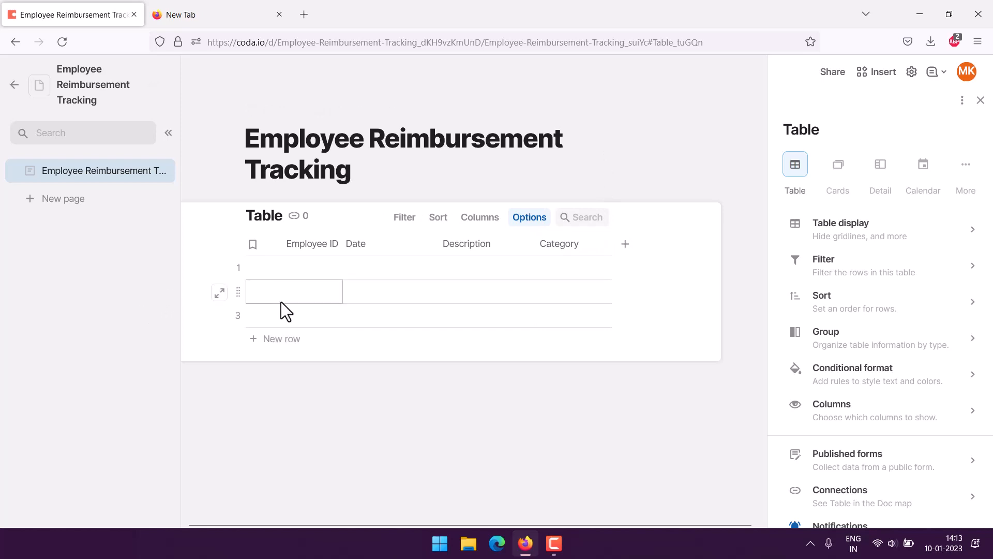
pyautogui.click(661, 250)
pyautogui.write('Cos')
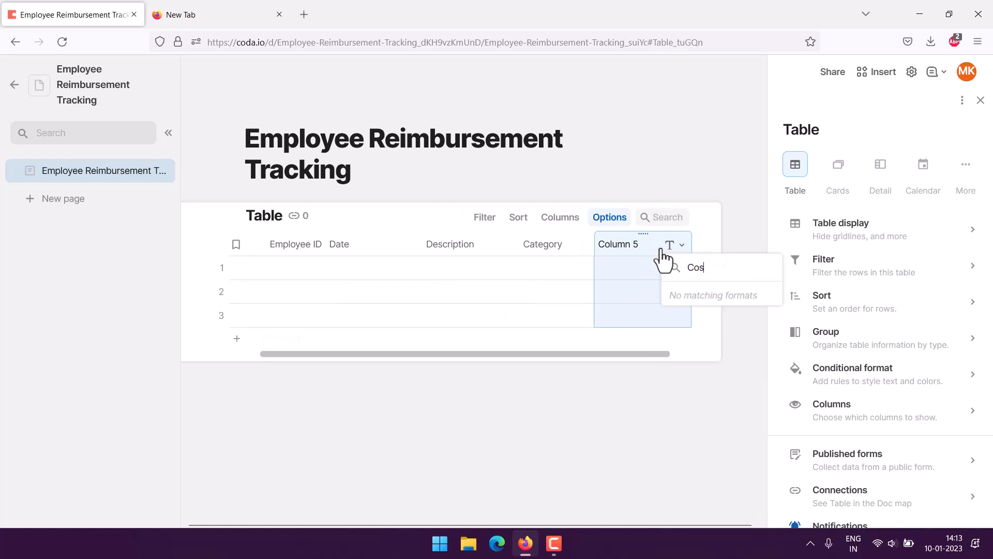
pyautogui.press('BackSpace')
pyautogui.press('BackSpace')
pyautogui.press('BackSpace')
pyautogui.press('BackSpace')
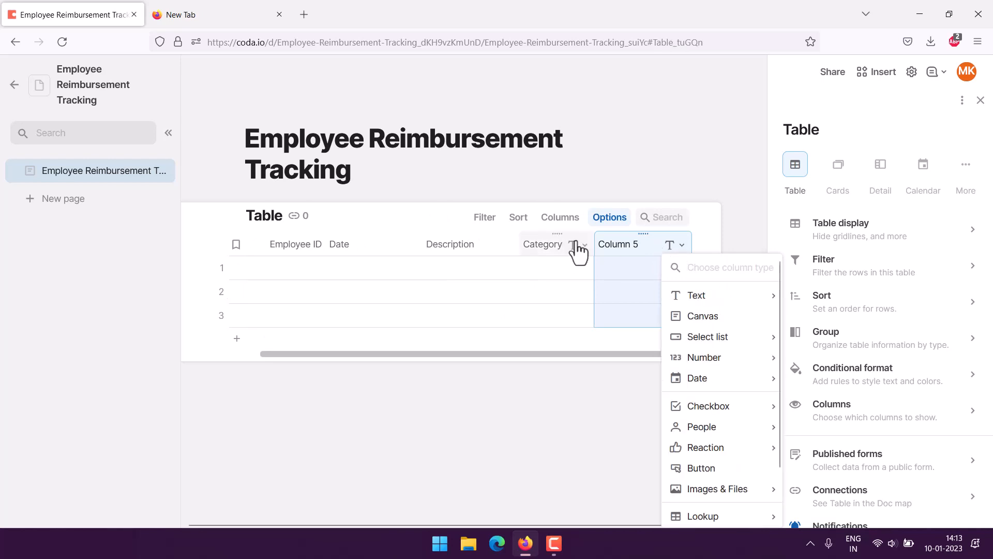
# Name the new column after Category "Cost".
pyautogui.click(618, 242)
pyautogui.click(619, 243)
pyautogui.write('Cos')
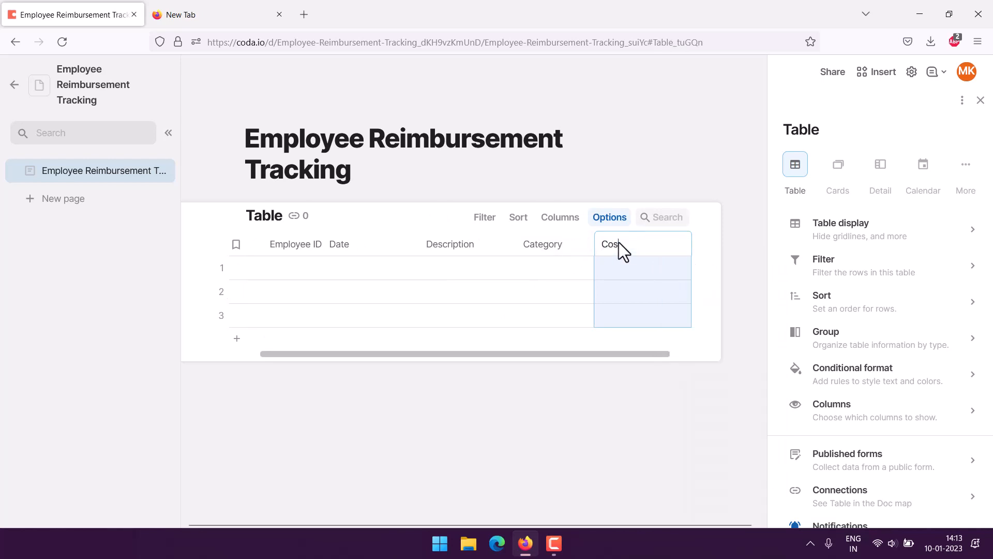
pyautogui.write('t')
pyautogui.click(654, 148)
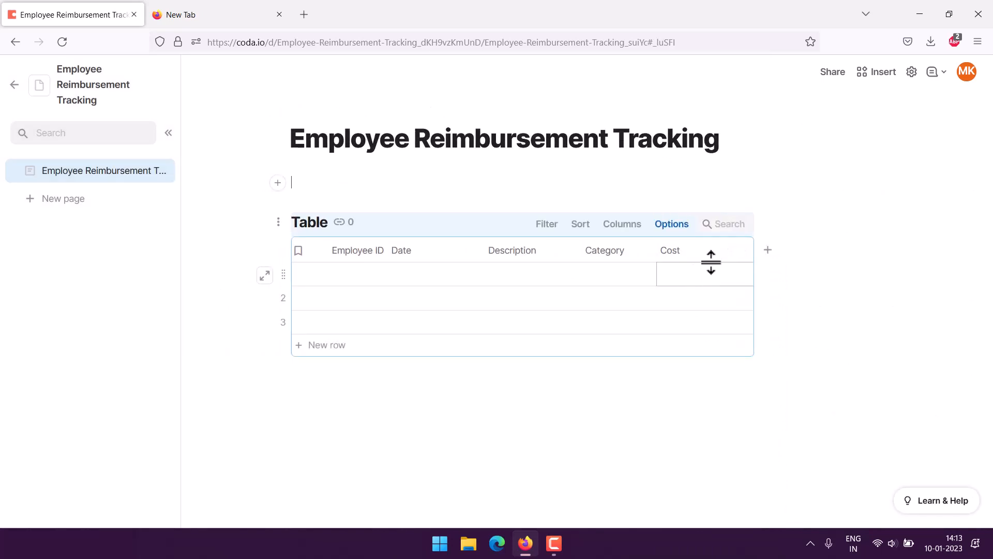
# Add a column after Cost and name it "Purpose".
pyautogui.click(768, 251)
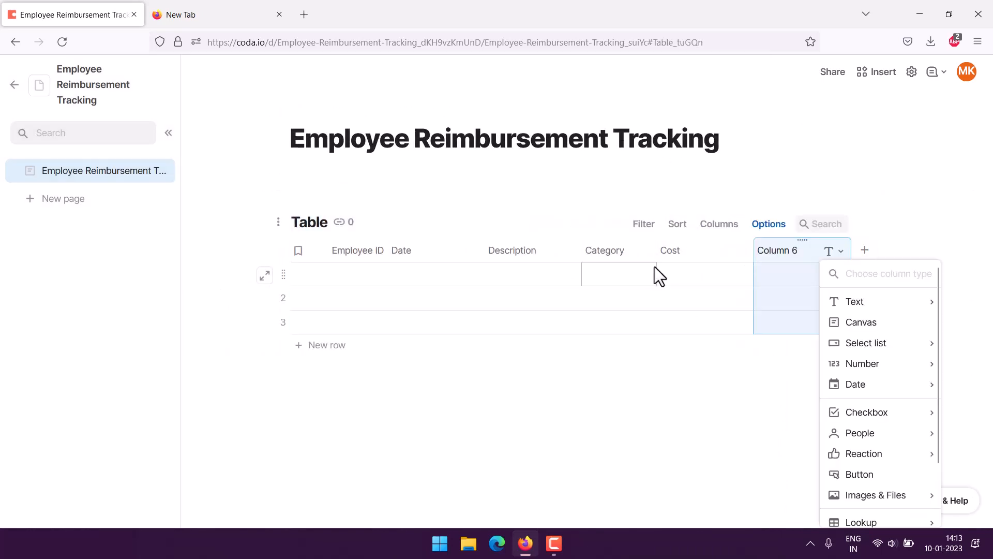
pyautogui.click(778, 252)
pyautogui.click(781, 251)
pyautogui.write('Pur')
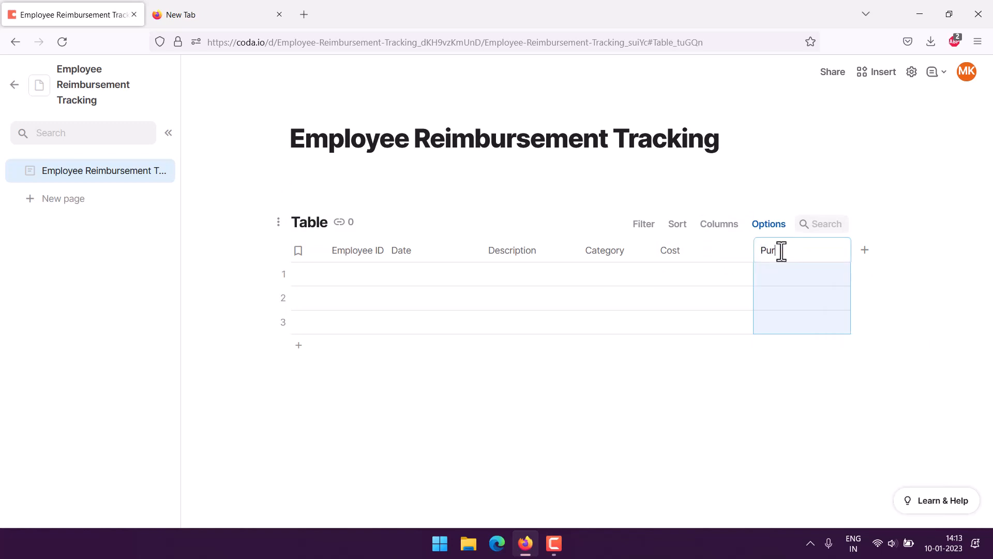
pyautogui.write('pose')
# Add a column after Purpose and name it "Dept".
pyautogui.click(865, 250)
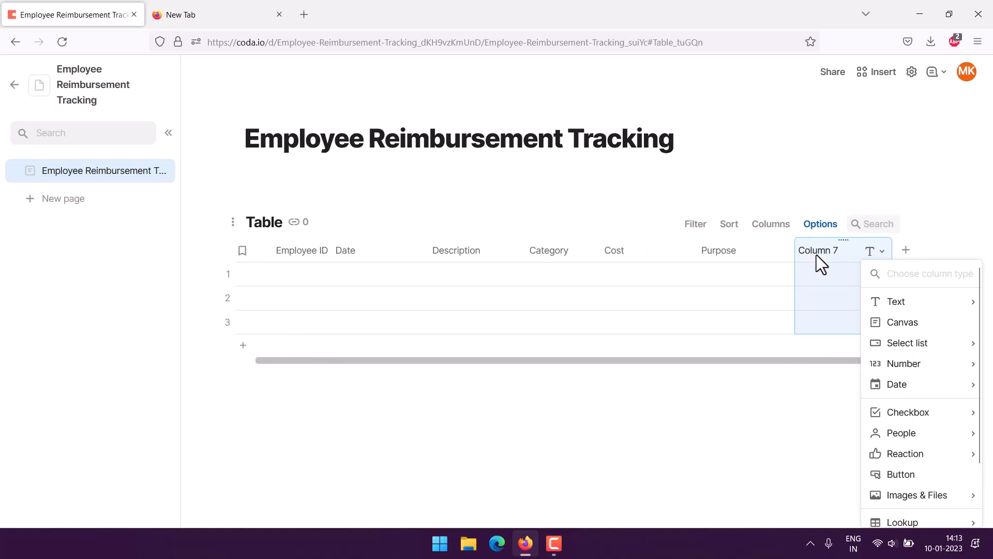
pyautogui.click(816, 254)
pyautogui.click(815, 255)
pyautogui.write('Dept')
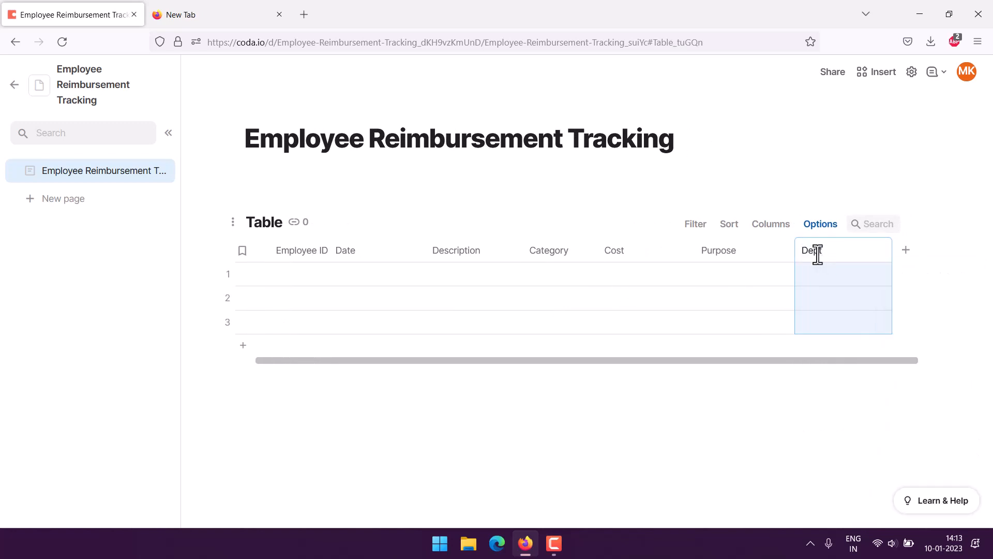
# Deselect the Dept column and narrow the Employee ID column so it just fits its heading.
pyautogui.click(200, 249)
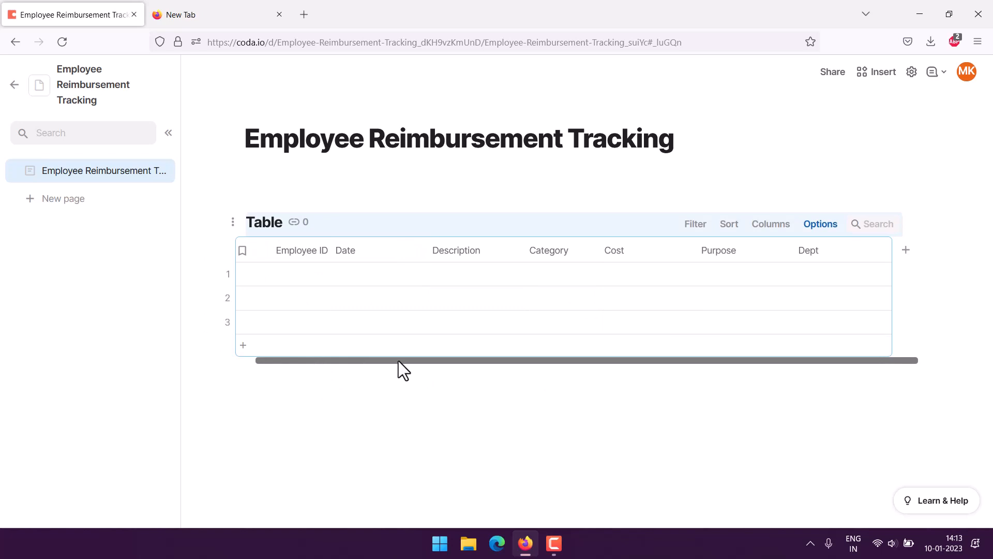
pyautogui.moveTo(399, 361); pyautogui.dragTo(228, 361)
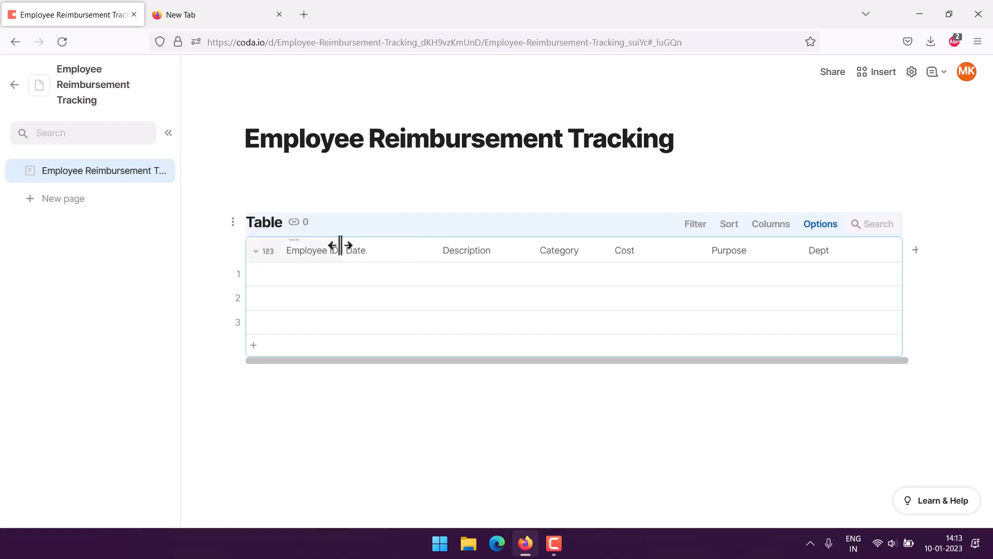
pyautogui.moveTo(340, 245); pyautogui.dragTo(315, 244)
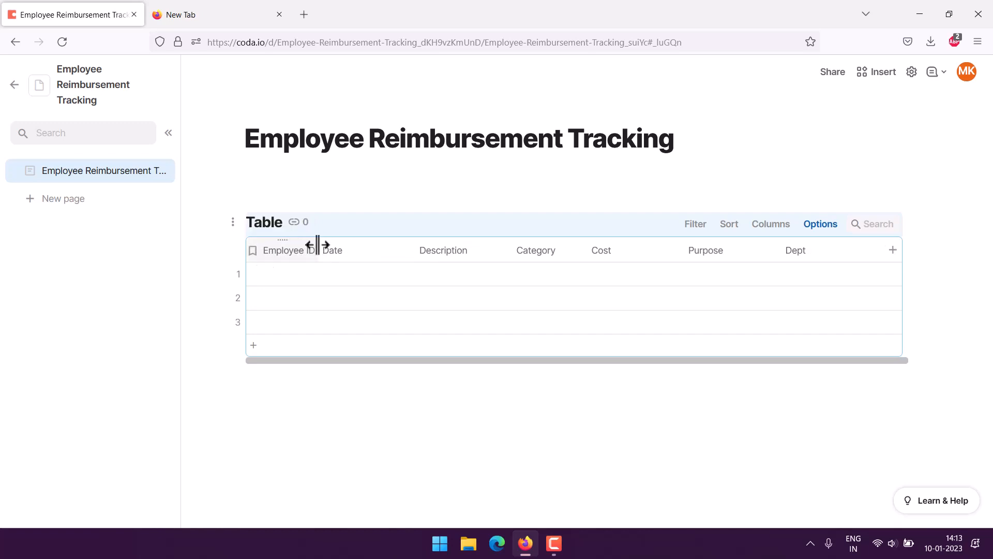
# Fill in the employee ID, the date 1/10/2023 and the description "Travel" in the table's first row.
pyautogui.click(277, 270)
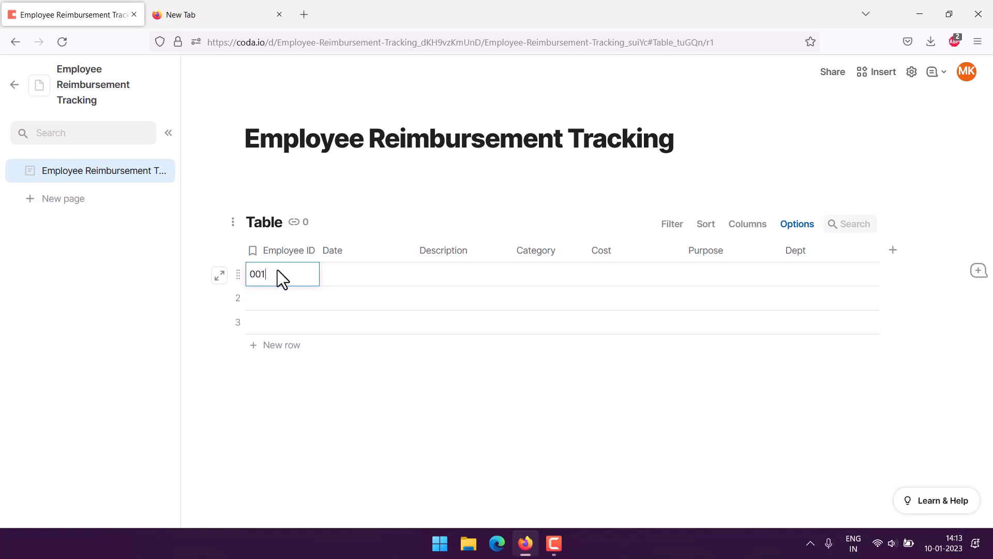
pyautogui.press('Tab')
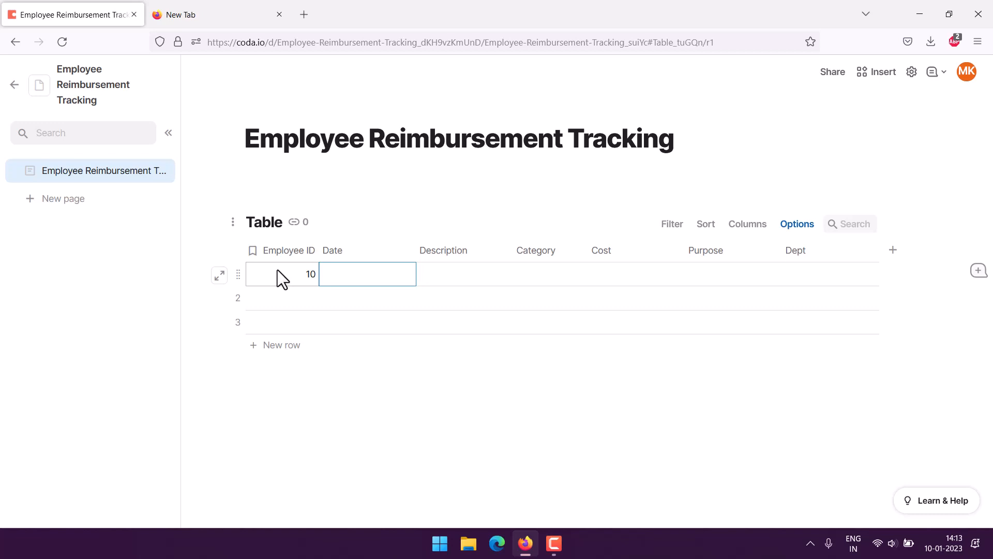
pyautogui.doubleClick(351, 273)
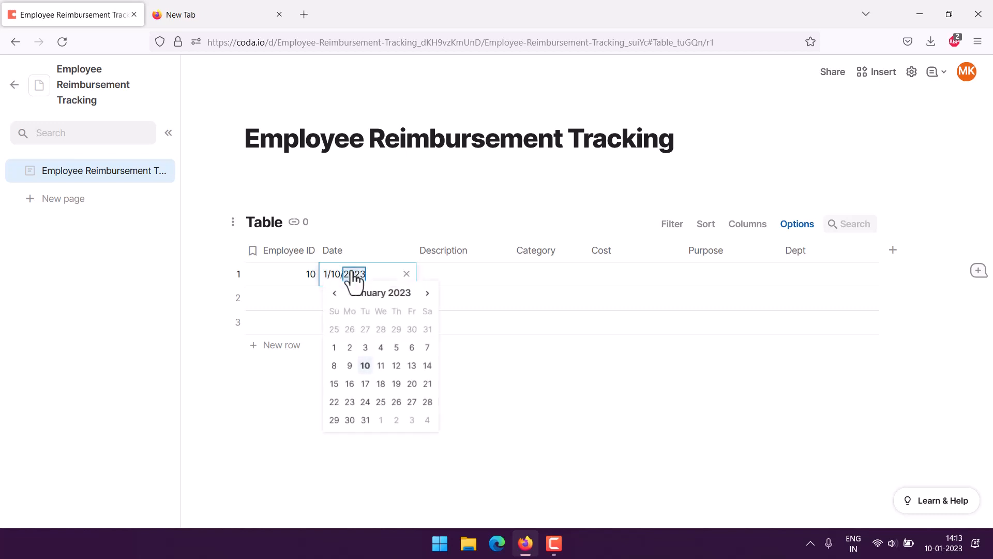
pyautogui.click(365, 365)
pyautogui.click(443, 279)
pyautogui.click(443, 278)
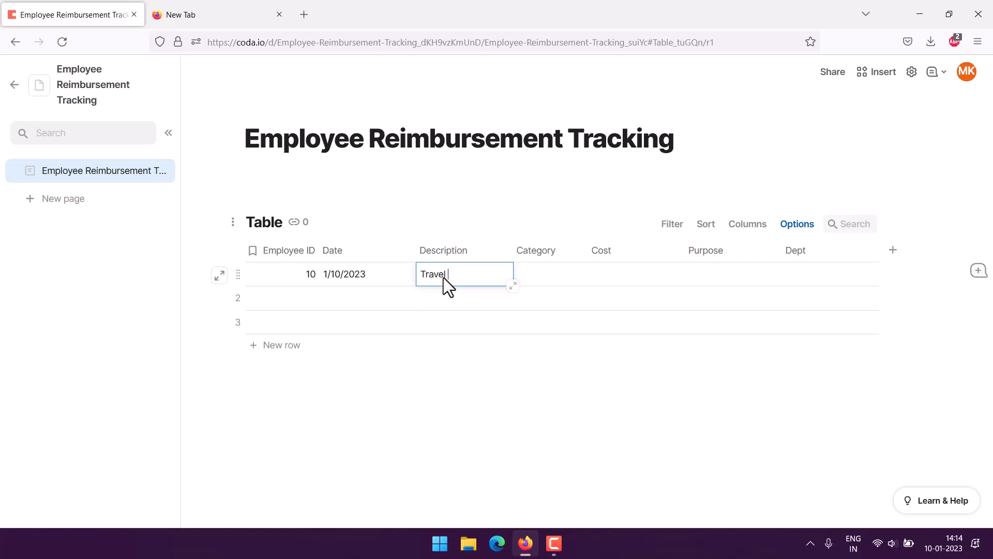
pyautogui.click(552, 278)
# Change the Category column's type to a new select list.
pyautogui.click(548, 251)
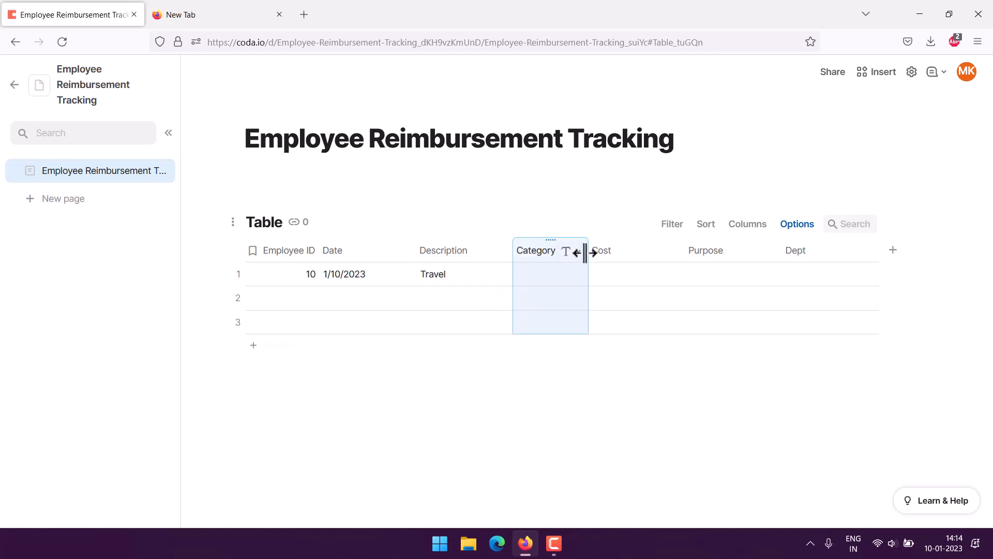
pyautogui.click(579, 251)
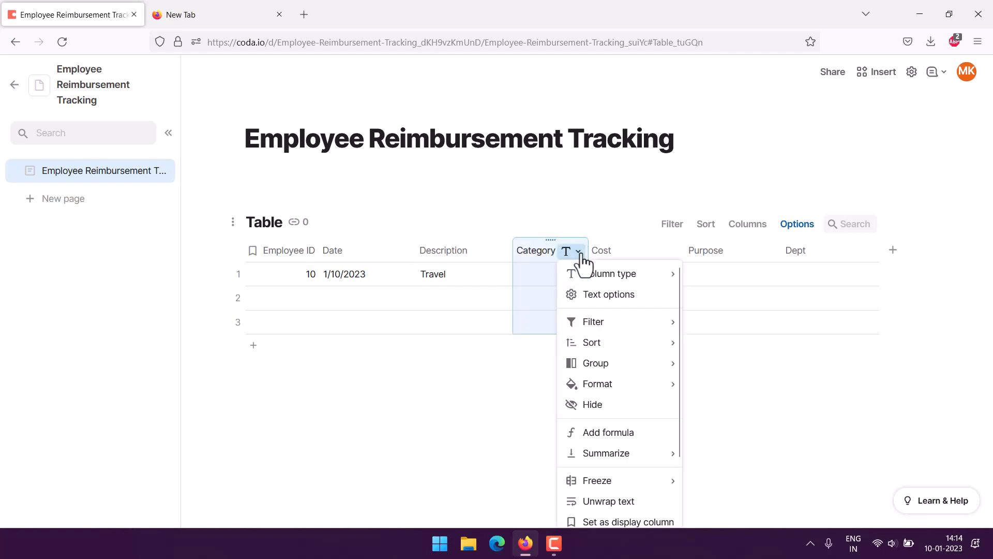
pyautogui.moveTo(621, 279)
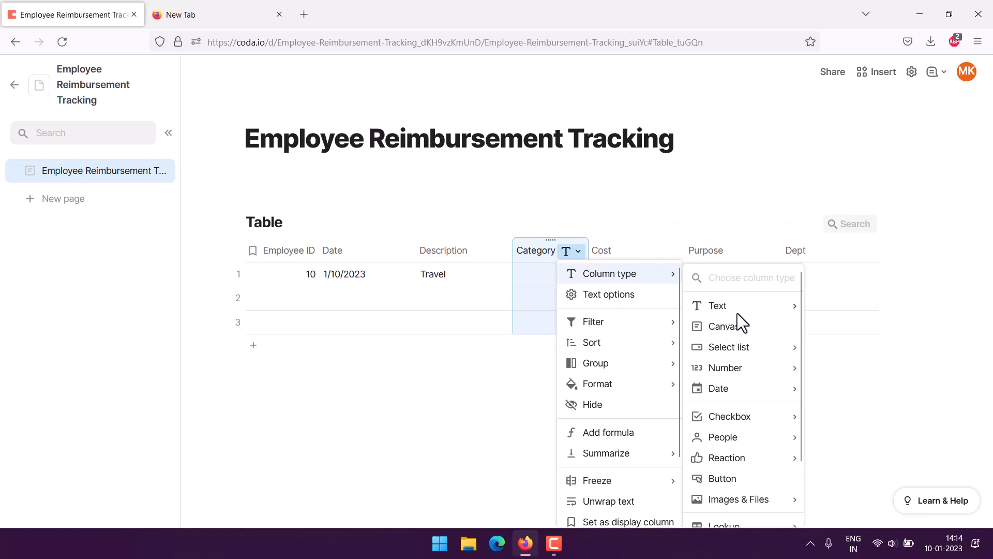
pyautogui.moveTo(739, 349)
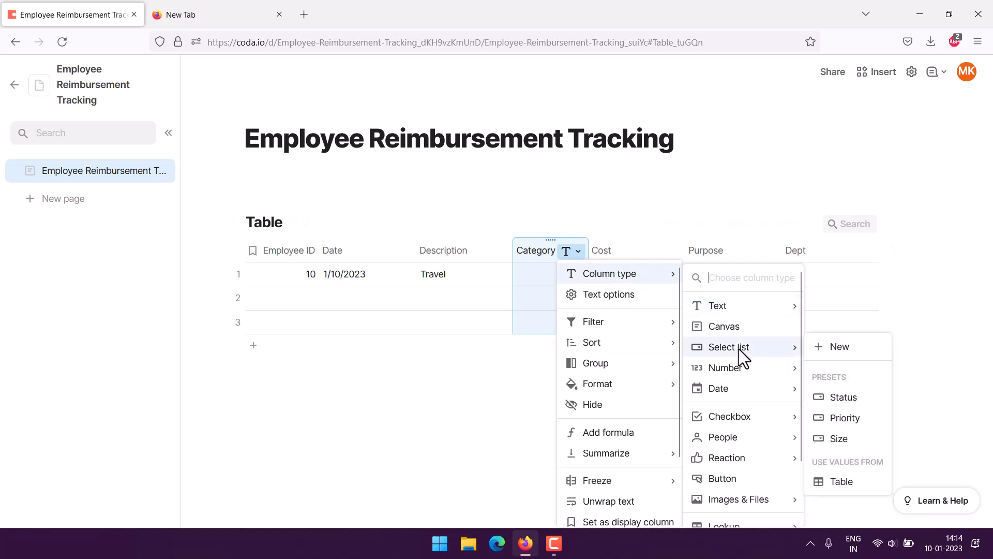
pyautogui.click(825, 348)
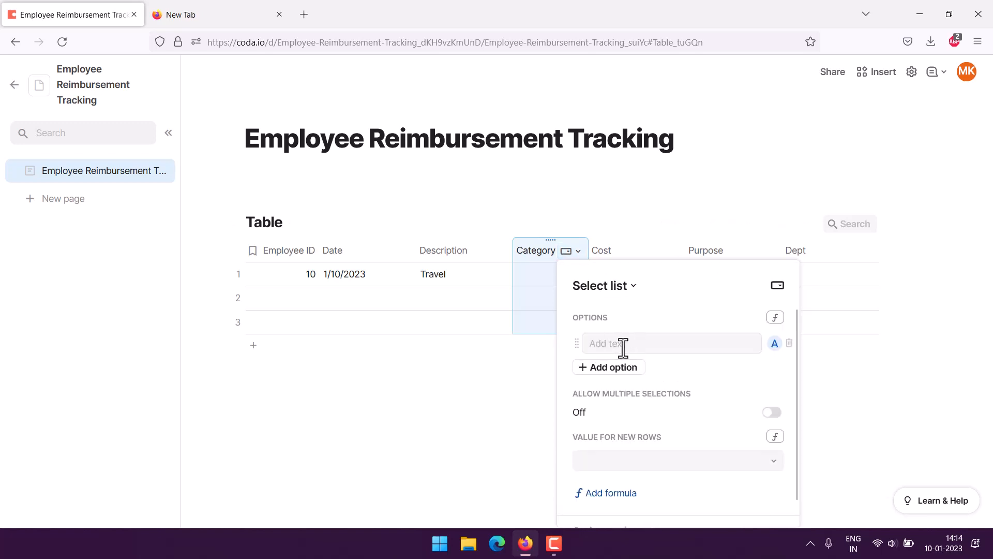
# Add the options Travel, Medical, Health, Sales and Other to the Category select list.
pyautogui.click(622, 346)
pyautogui.write('Trav')
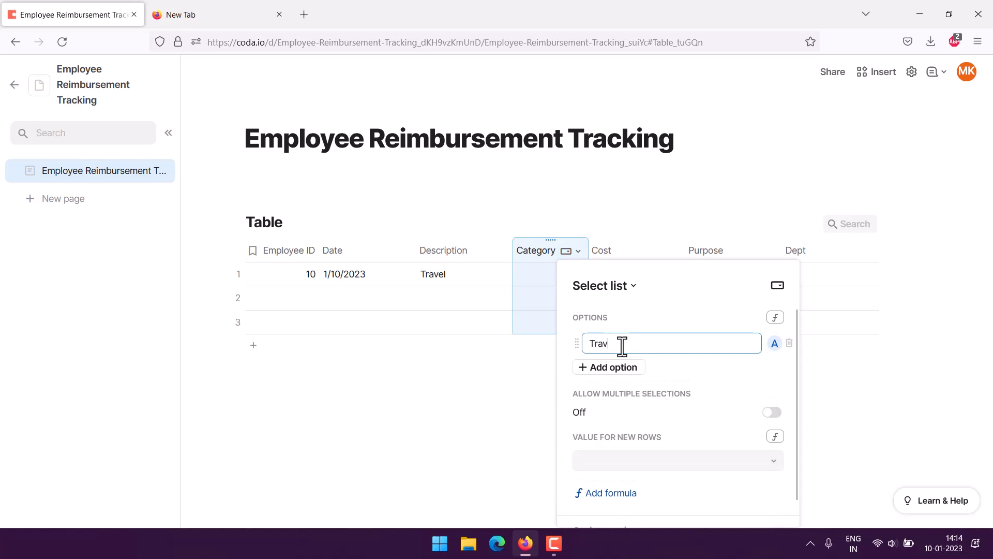
pyautogui.write('el')
pyautogui.click(613, 369)
pyautogui.write('Medical')
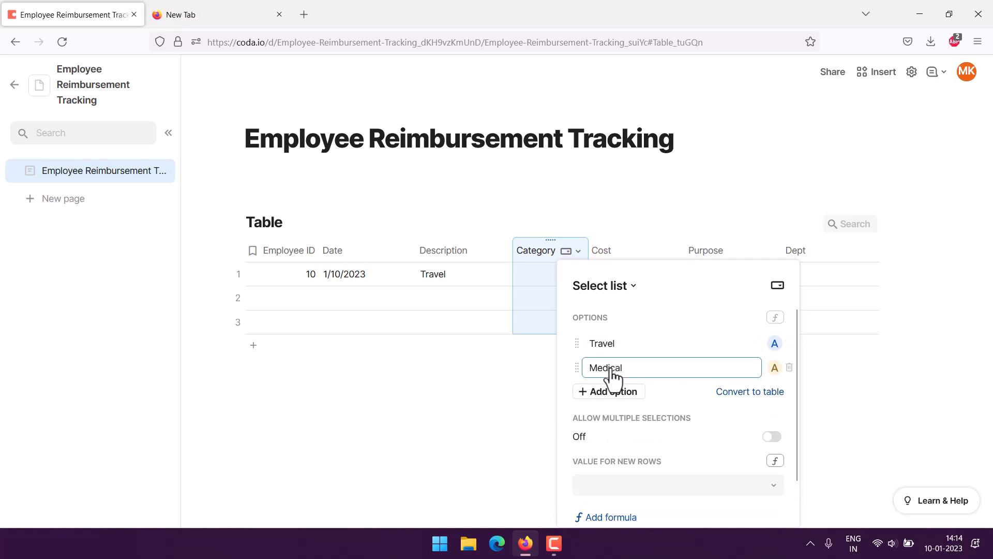
pyautogui.click(619, 397)
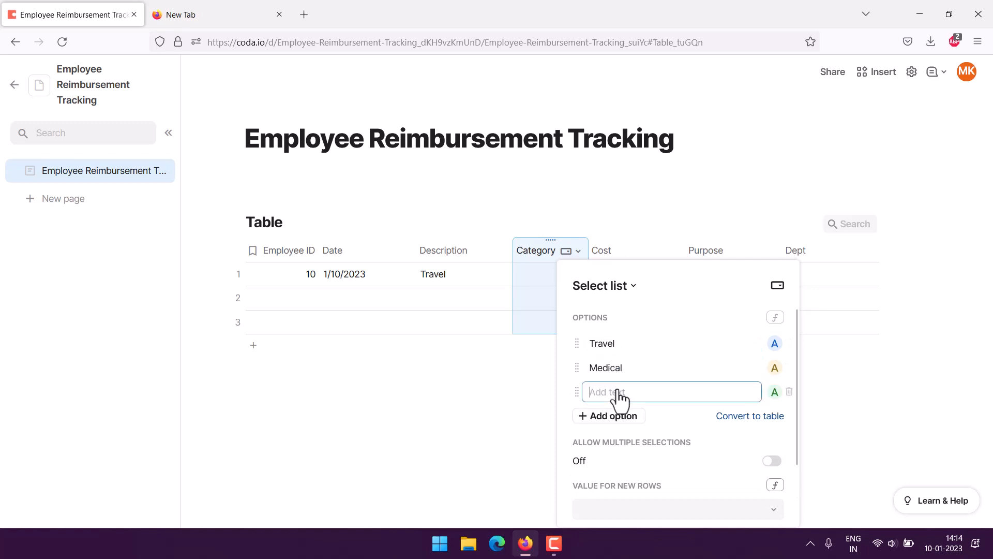
pyautogui.write('Health')
pyautogui.click(620, 414)
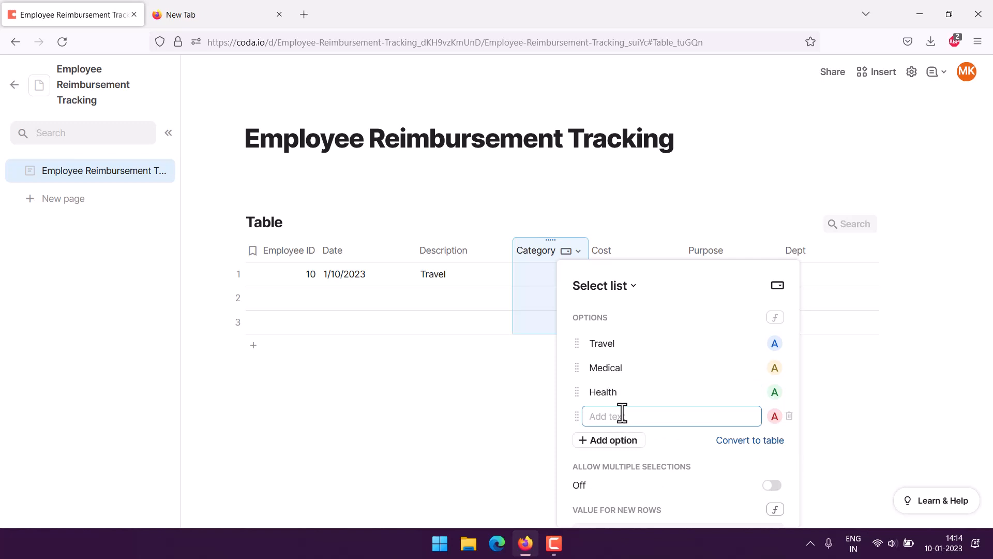
pyautogui.write('Sales')
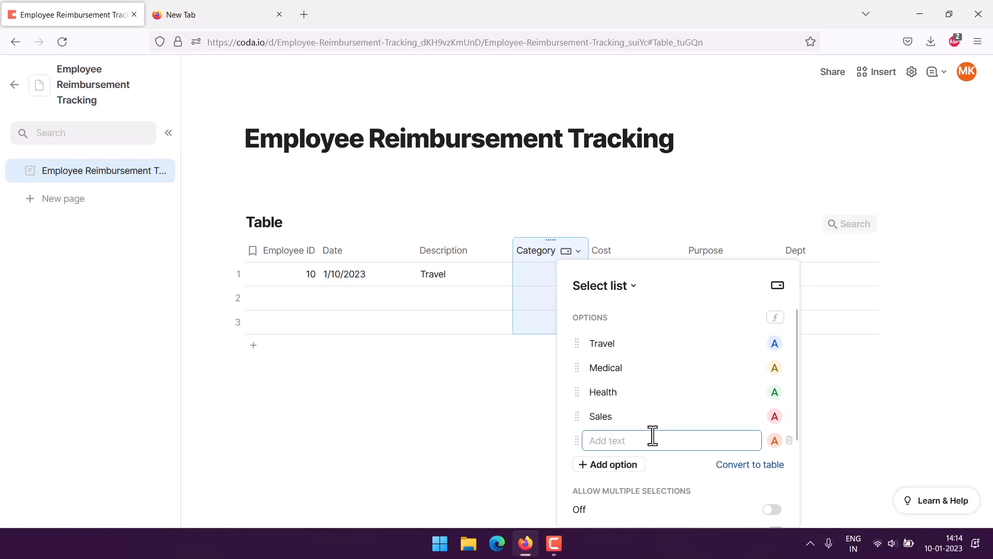
pyautogui.write('Other')
pyautogui.click(694, 294)
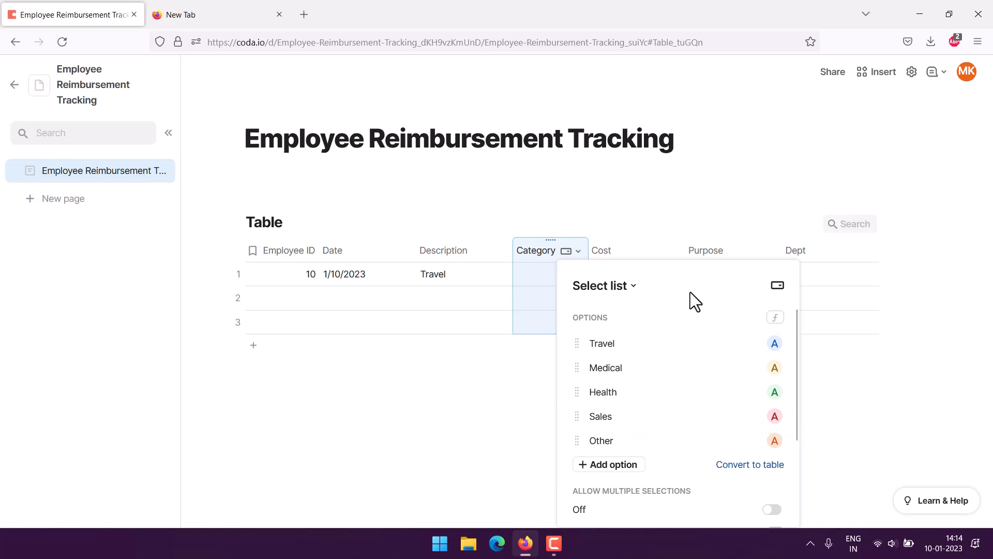
pyautogui.click(443, 431)
# Change the first row's description to "Travel related" and set its category to Travel.
pyautogui.click(451, 275)
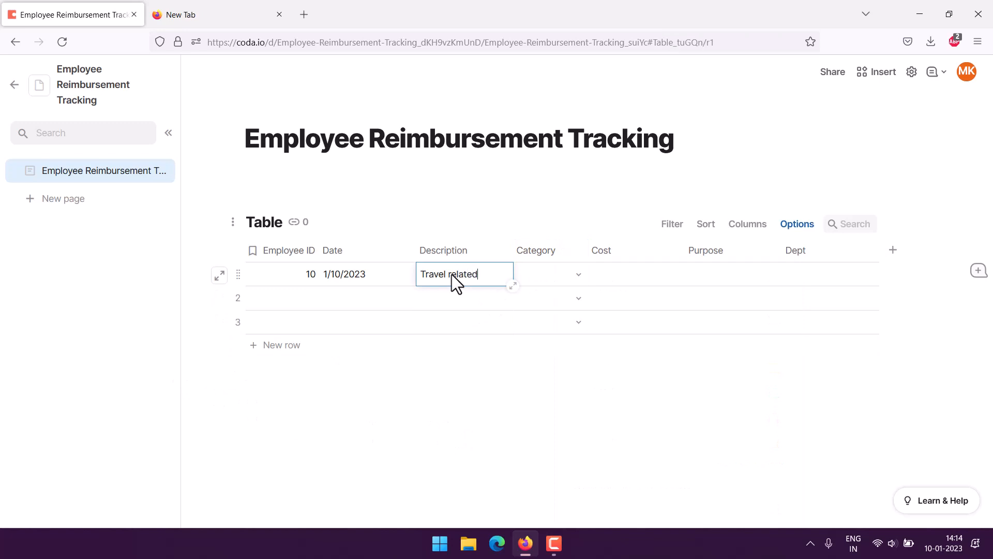
pyautogui.click(579, 273)
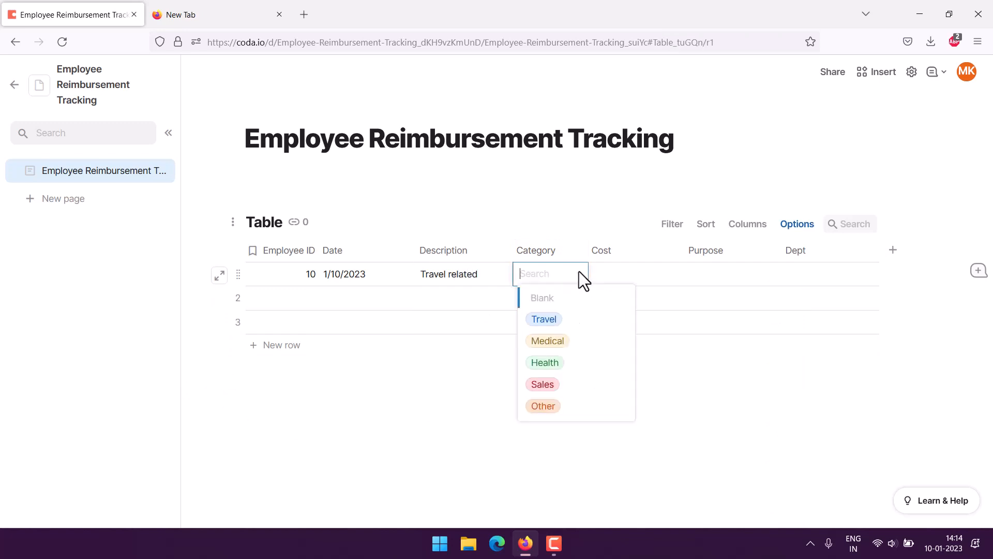
pyautogui.click(549, 319)
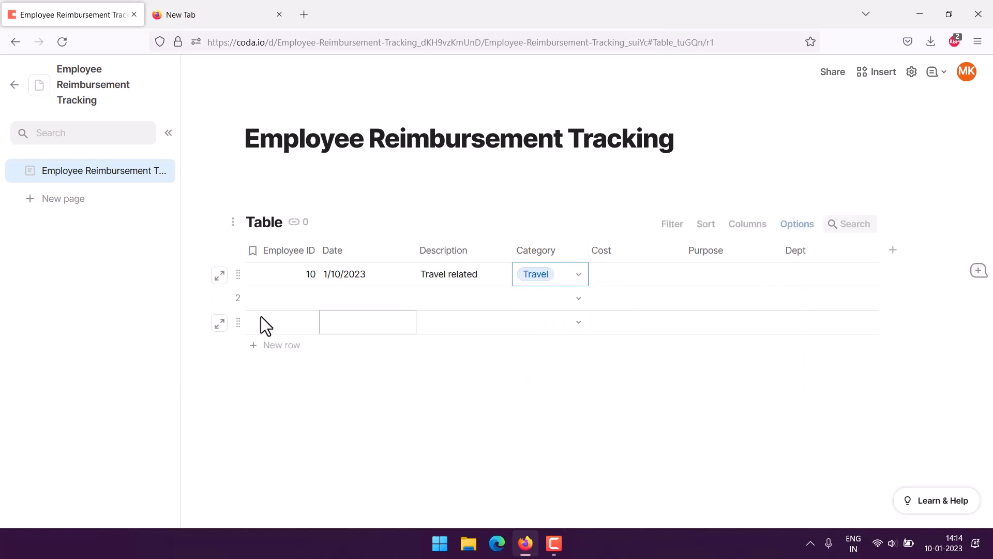
# Change the Cost column's type to Currency and enter a cost of 50.40 in the first row.
pyautogui.click(647, 269)
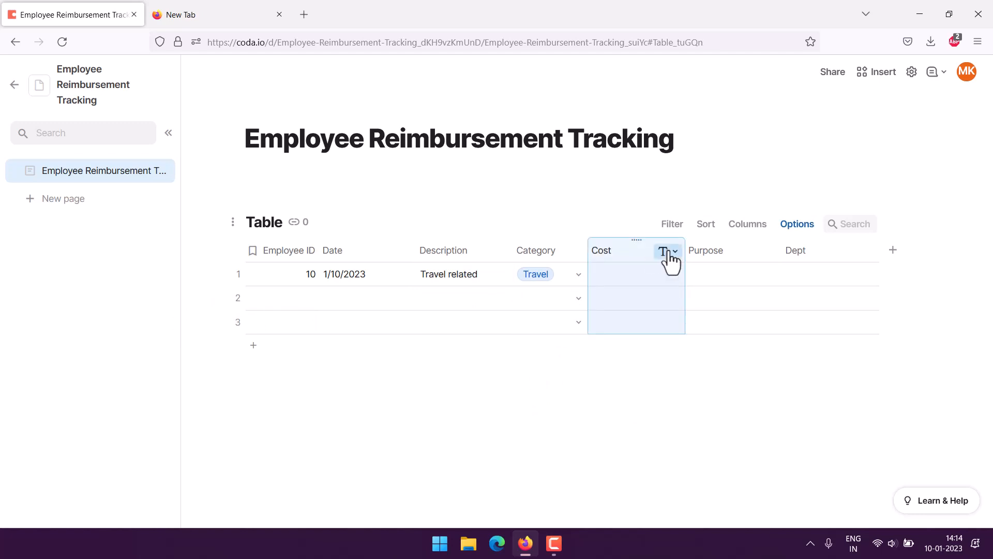
pyautogui.click(672, 252)
pyautogui.moveTo(699, 271)
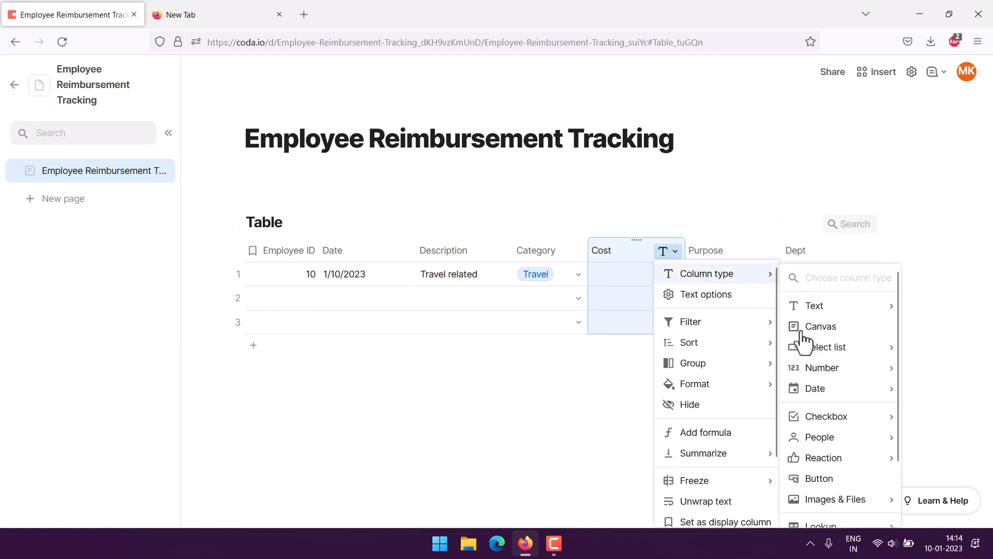
pyautogui.moveTo(811, 367)
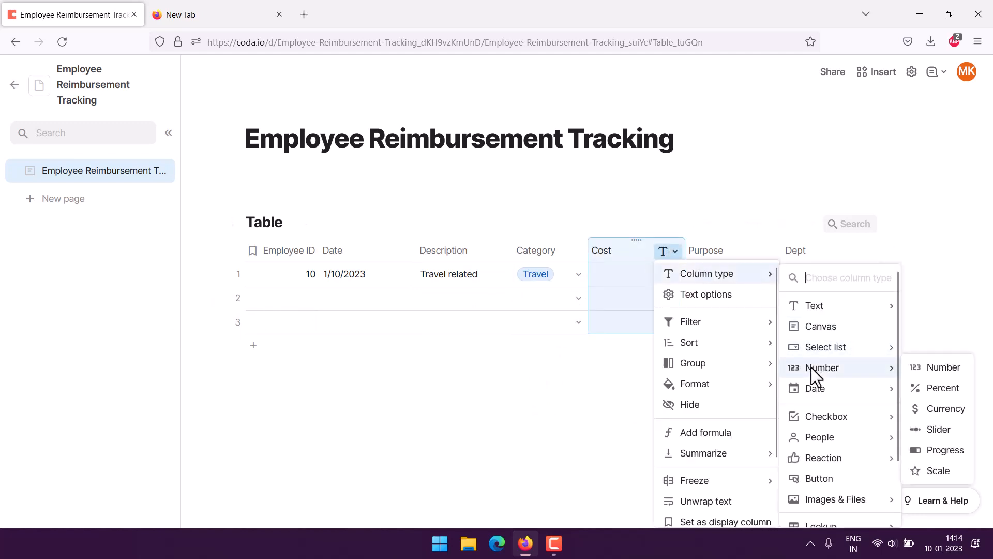
pyautogui.click(934, 410)
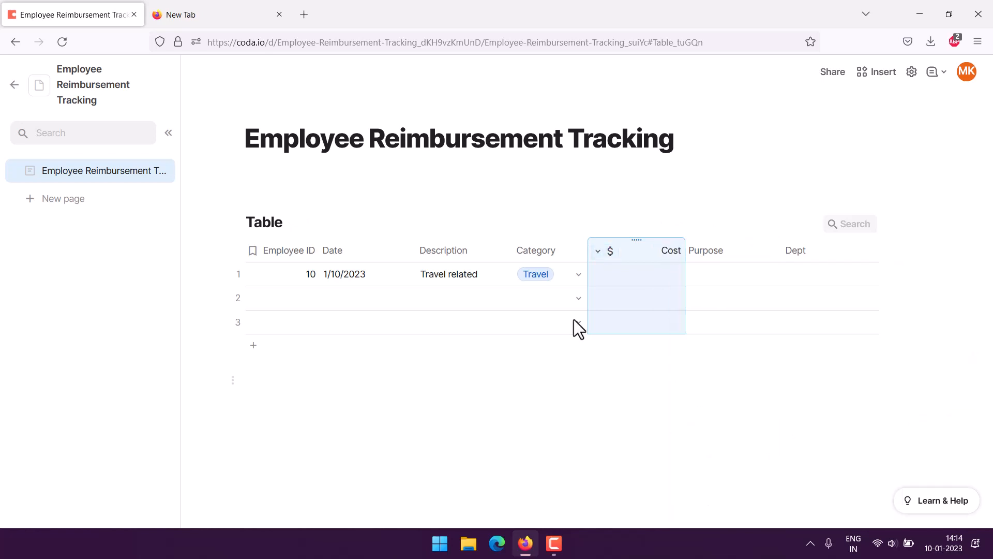
pyautogui.click(622, 275)
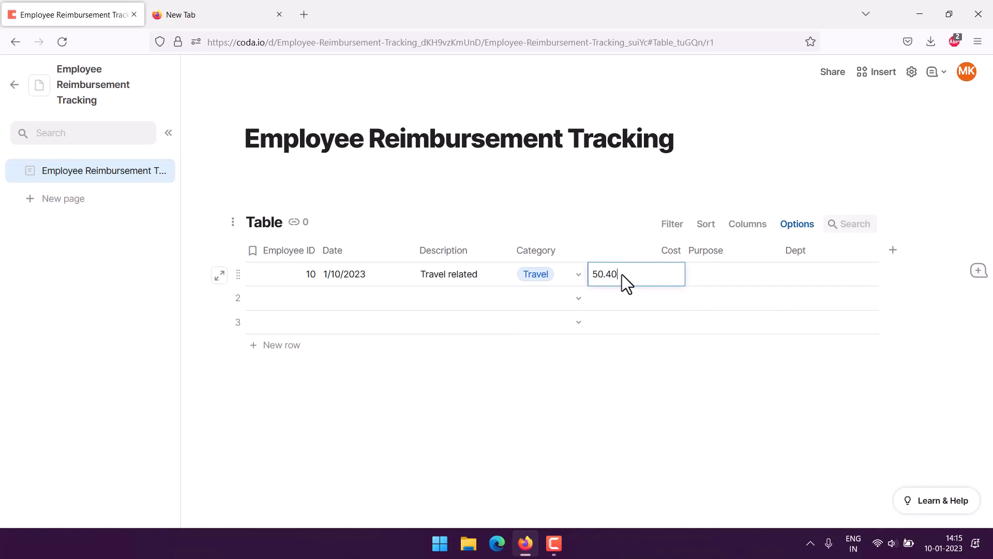
pyautogui.click(160, 325)
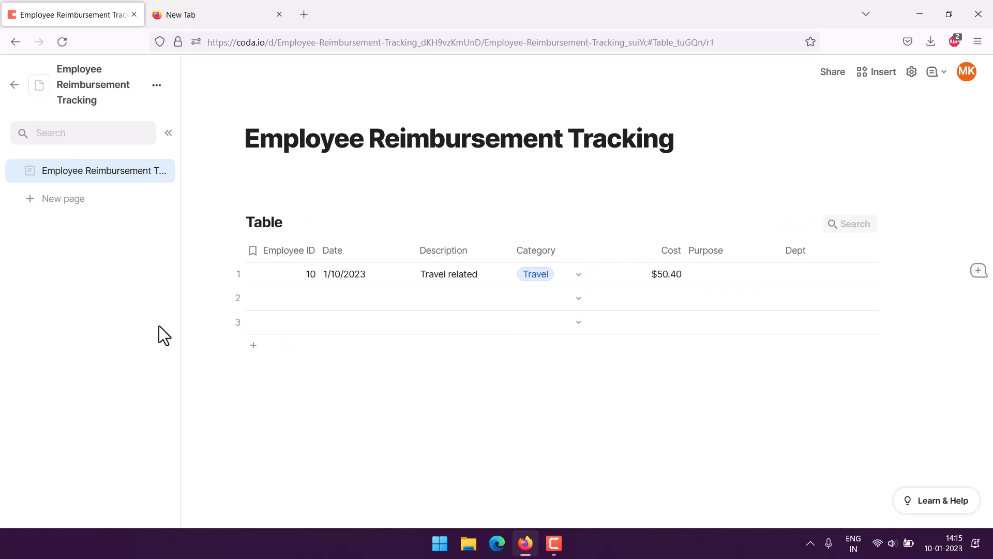
# Change the Dept column's type to a new select list.
pyautogui.click(735, 273)
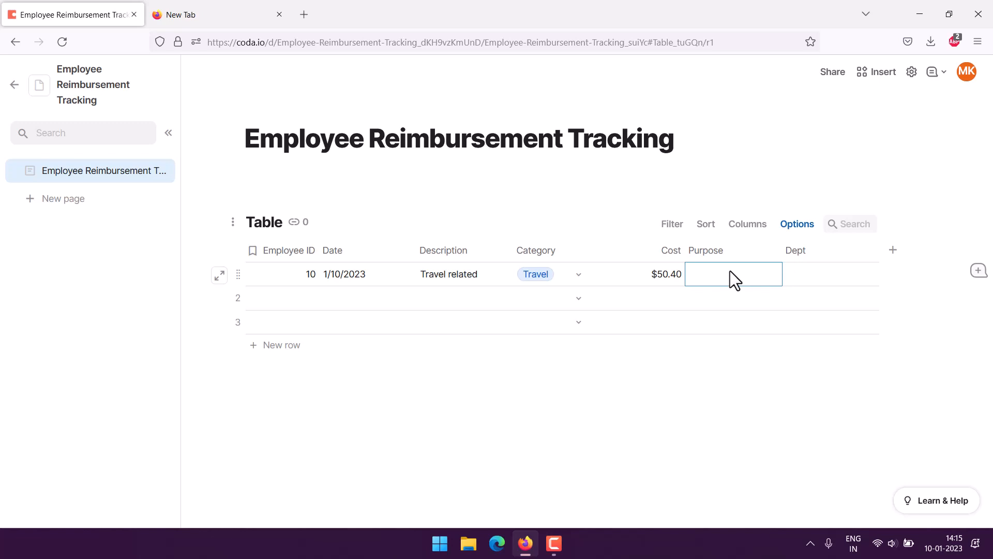
pyautogui.click(815, 274)
pyautogui.click(806, 271)
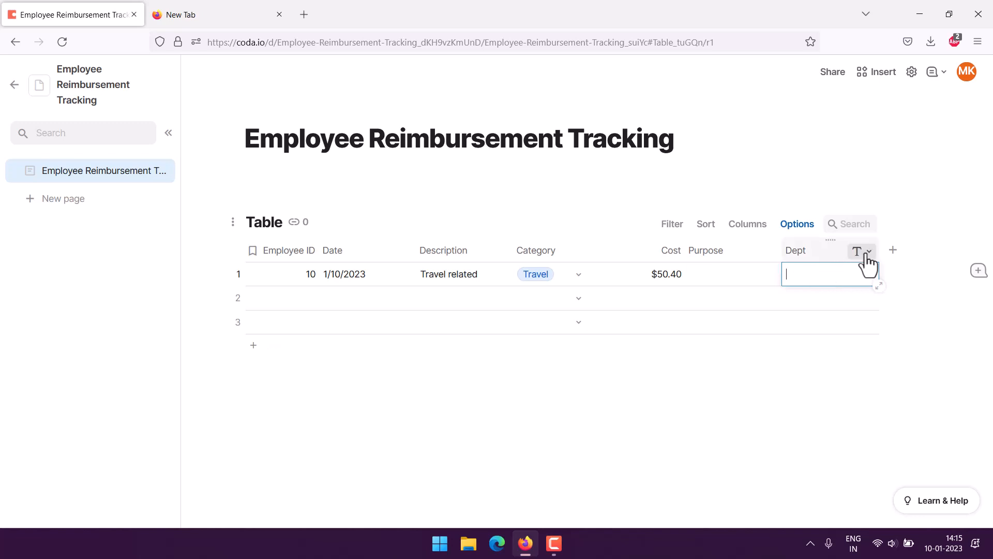
pyautogui.click(868, 251)
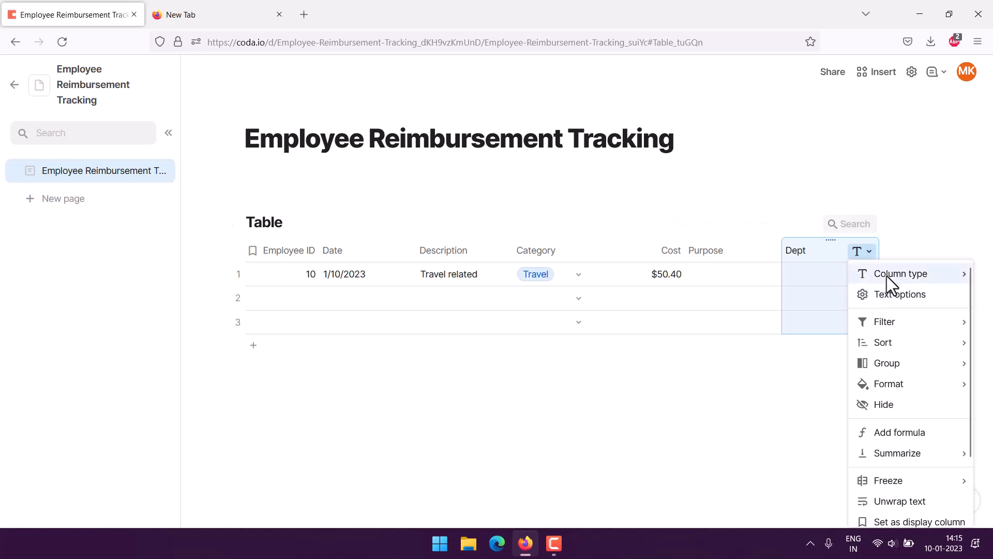
pyautogui.moveTo(887, 275)
pyautogui.moveTo(813, 312)
pyautogui.moveTo(813, 348)
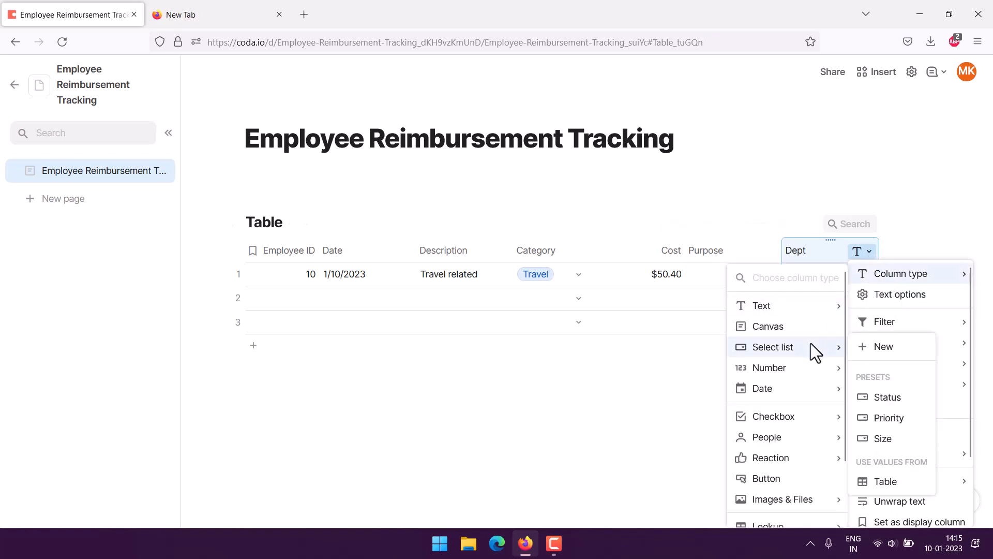
pyautogui.click(877, 346)
# Add the options Sales, Manufacturing and Design to the Dept select list.
pyautogui.click(695, 343)
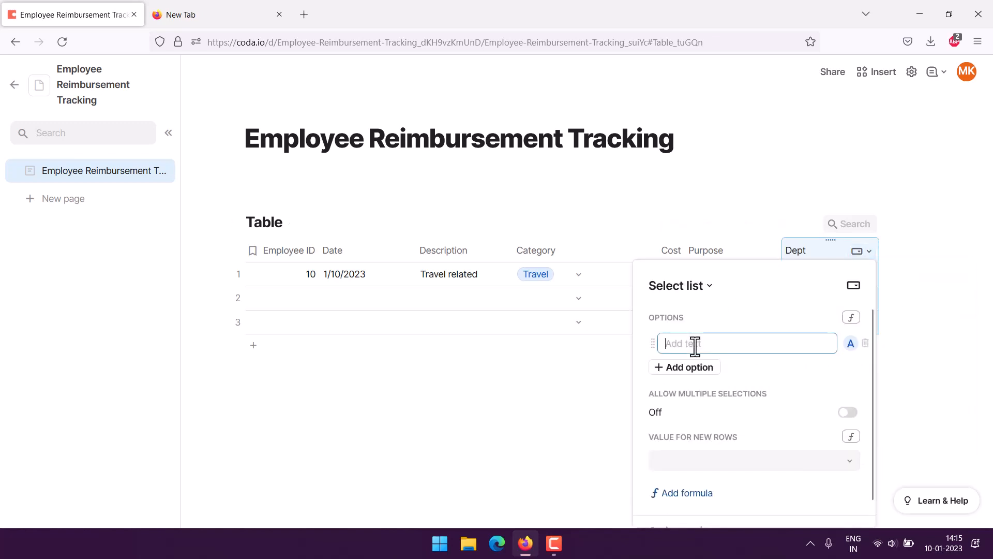
pyautogui.write('Sales')
pyautogui.click(696, 368)
pyautogui.write('M')
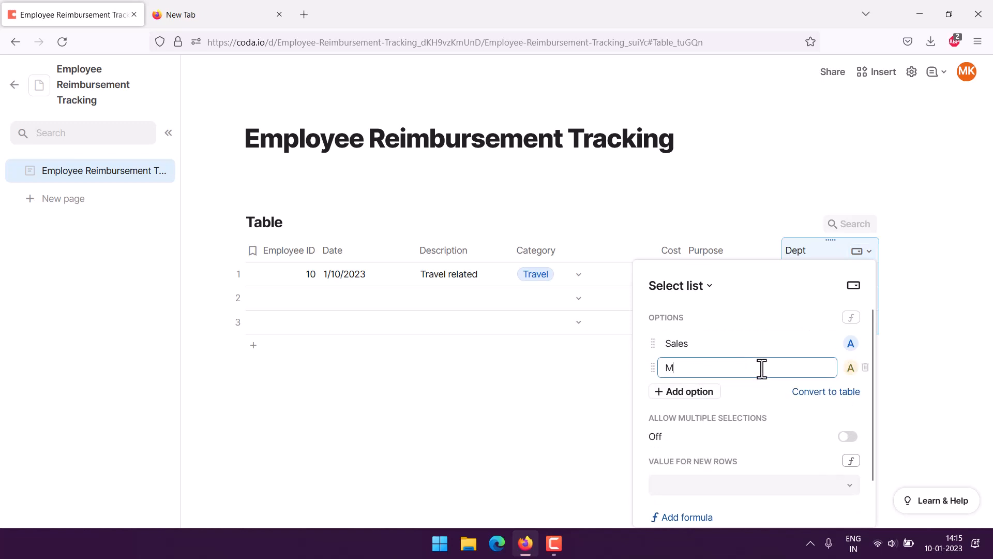
pyautogui.write('anufacturing')
pyautogui.click(708, 395)
pyautogui.write('Desgn')
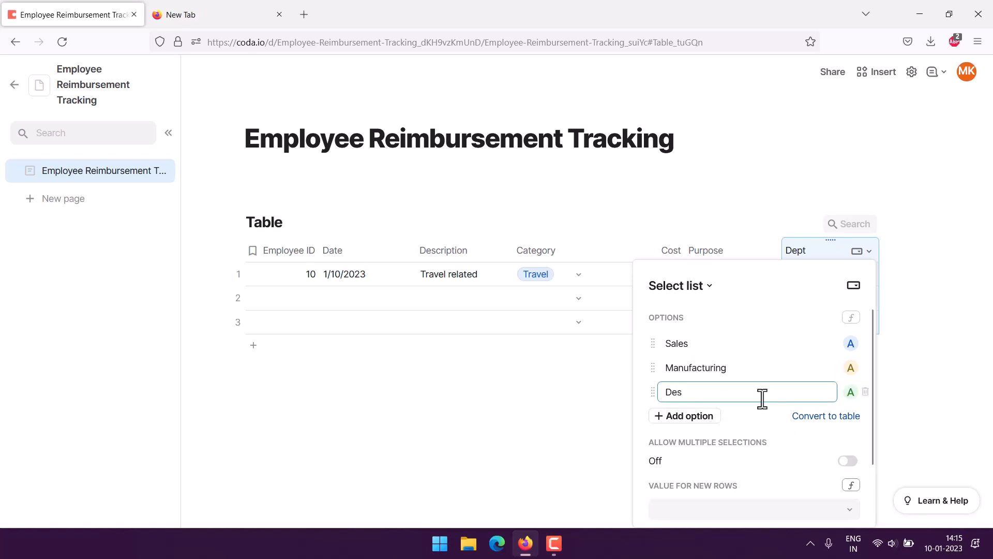
pyautogui.press('BackSpace')
pyautogui.press('BackSpace')
pyautogui.write('ign')
# Add the options Management, Accounts and Others to the Dept select list.
pyautogui.click(703, 420)
pyautogui.write('M')
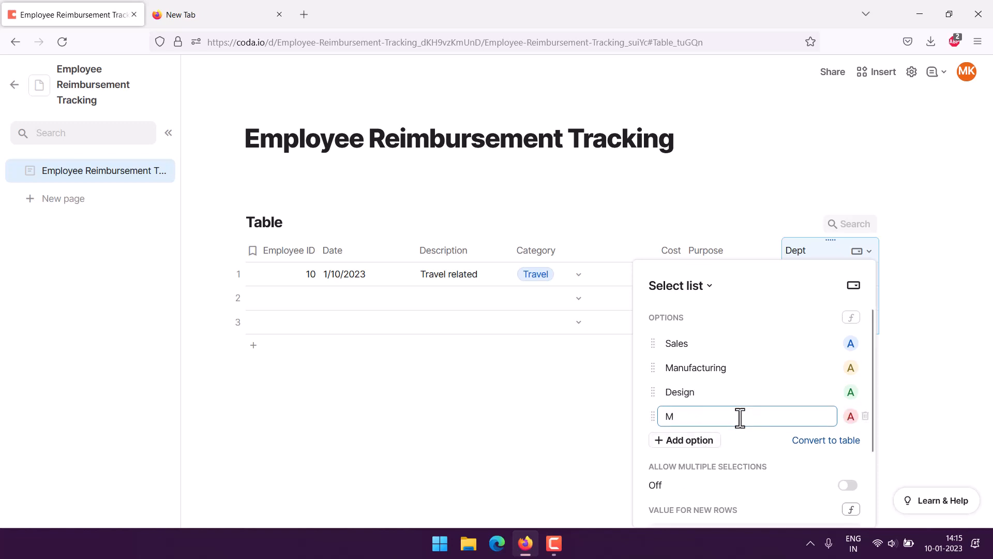
pyautogui.write('ANA')
pyautogui.press('BackSpace')
pyautogui.press('BackSpace')
pyautogui.press('BackSpace')
pyautogui.write('anagement')
pyautogui.press('Return')
pyautogui.write('Accounts')
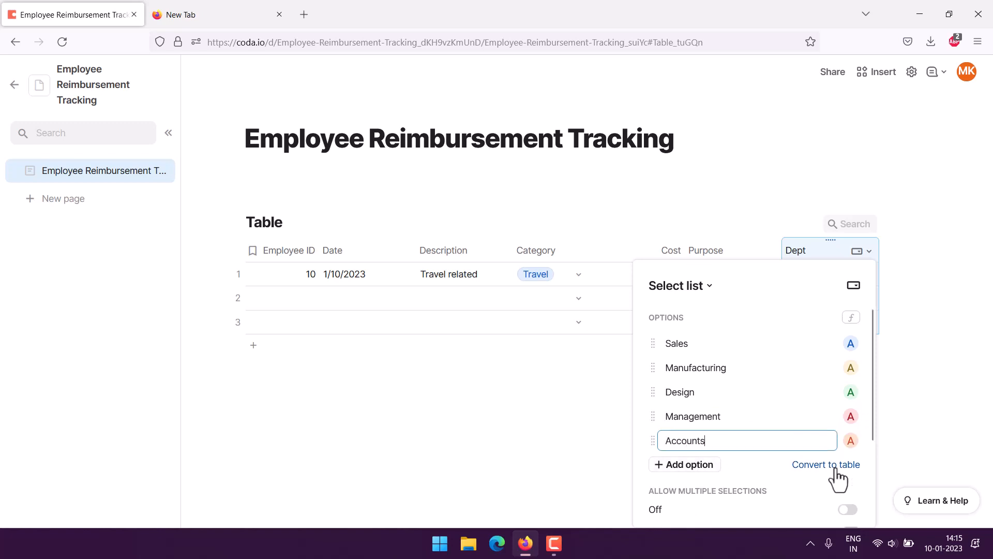
pyautogui.click(693, 465)
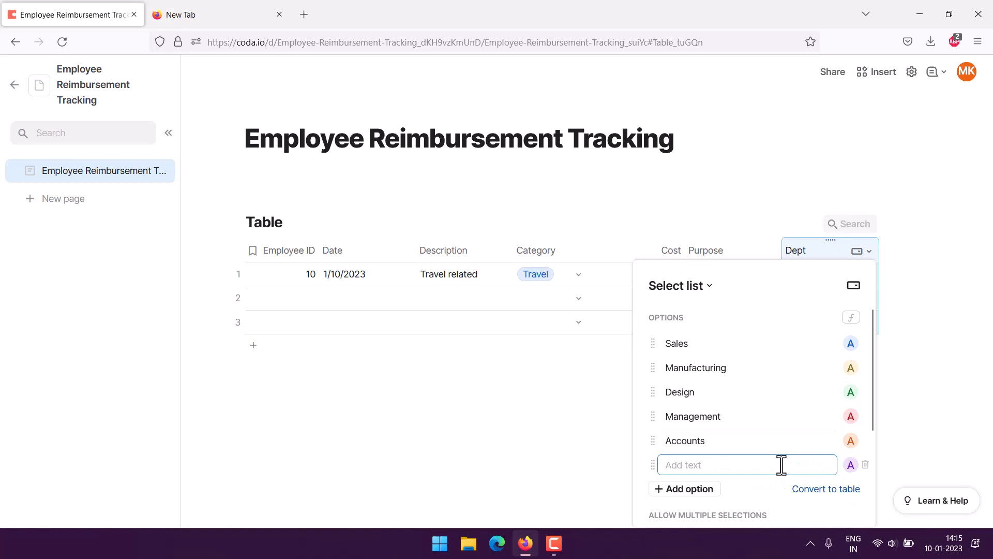
pyautogui.write('Others')
pyautogui.click(750, 284)
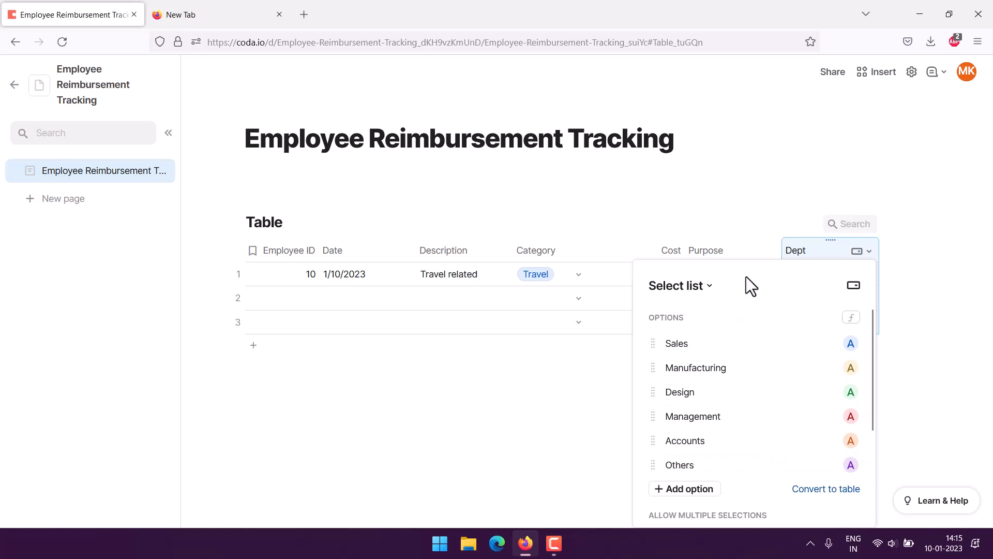
pyautogui.click(399, 421)
# Set the first row's department to Accounts and enter "account/audit" as its purpose.
pyautogui.click(873, 282)
pyautogui.click(869, 274)
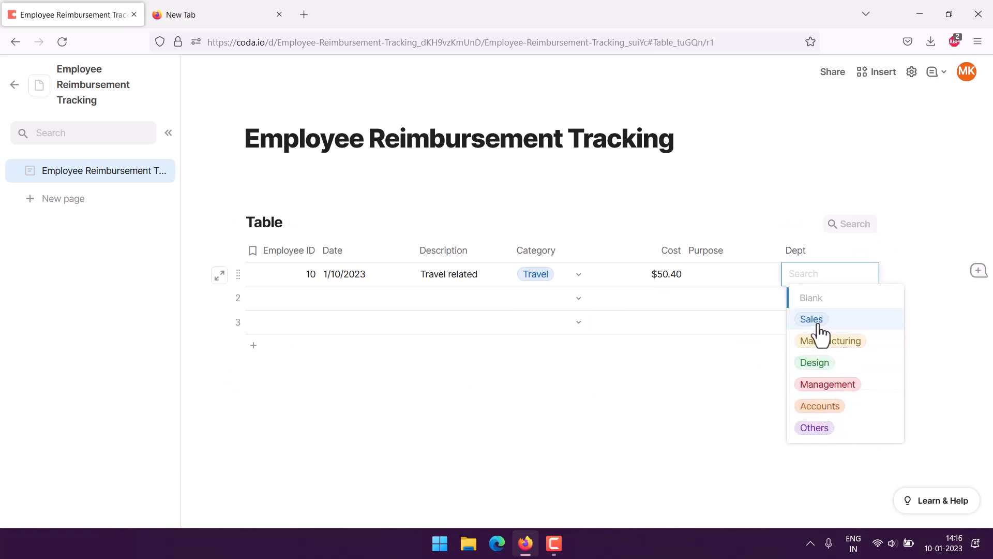
pyautogui.click(824, 407)
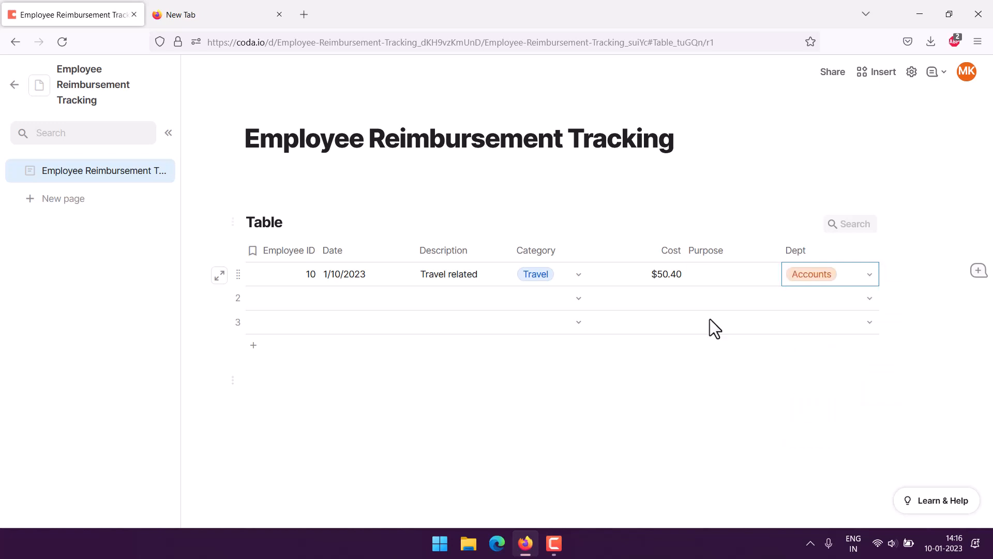
pyautogui.doubleClick(713, 274)
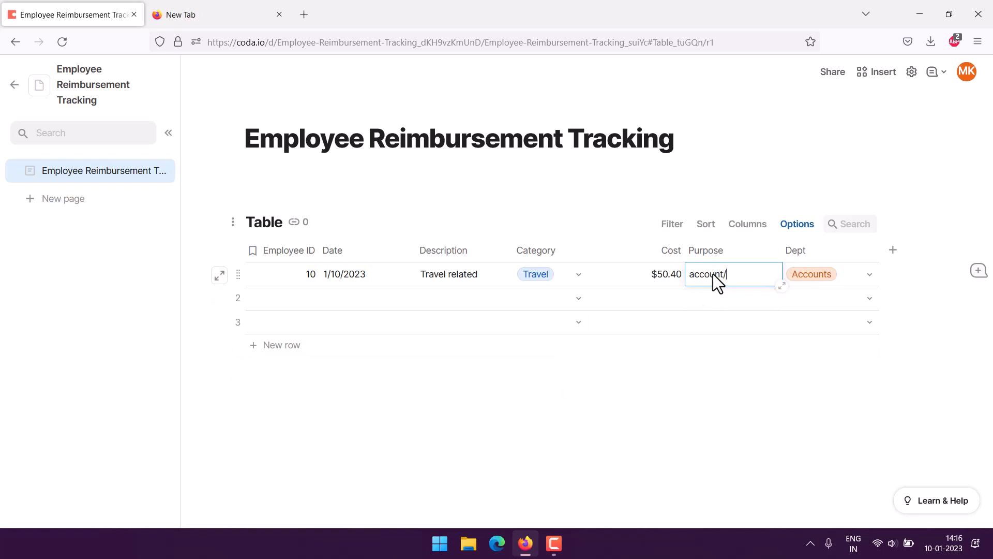
pyautogui.write('account/audit')
pyautogui.click(352, 402)
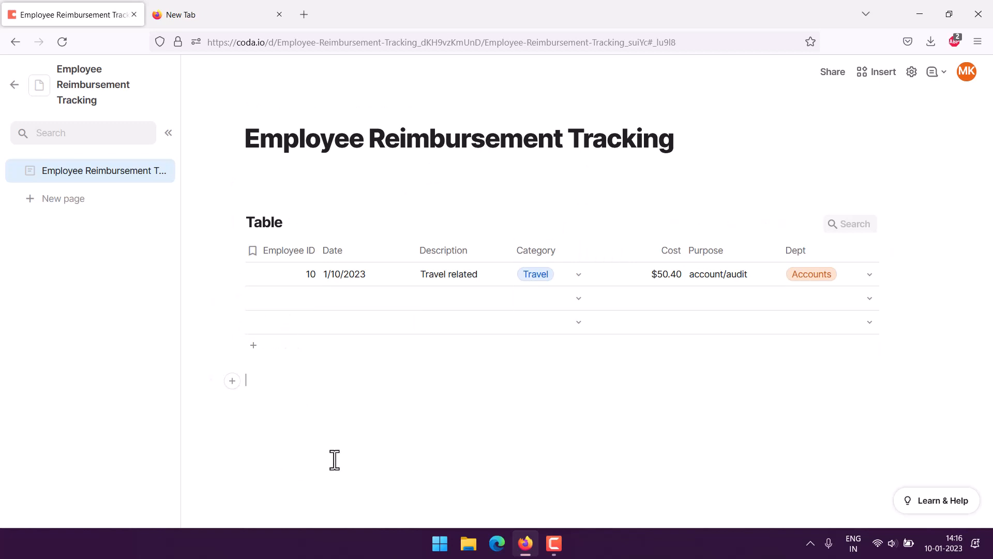
# Change the Date column's date format to the full month name style "January 31, 2023".
pyautogui.click(349, 280)
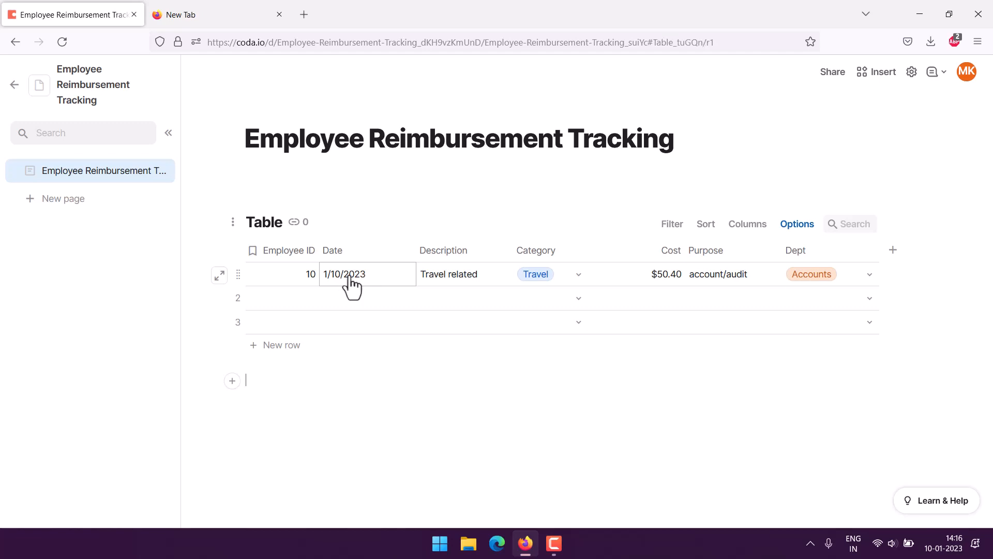
pyautogui.click(349, 280)
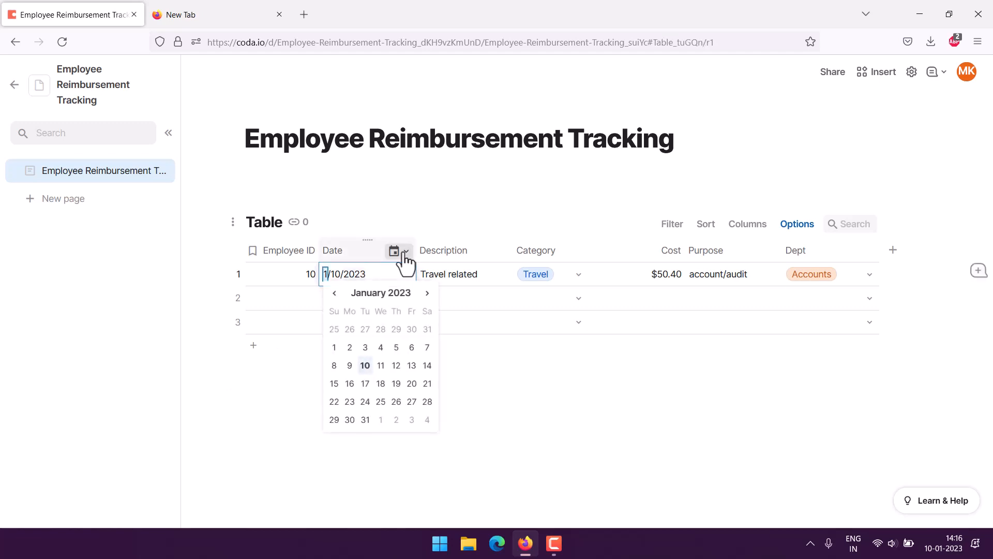
pyautogui.click(404, 253)
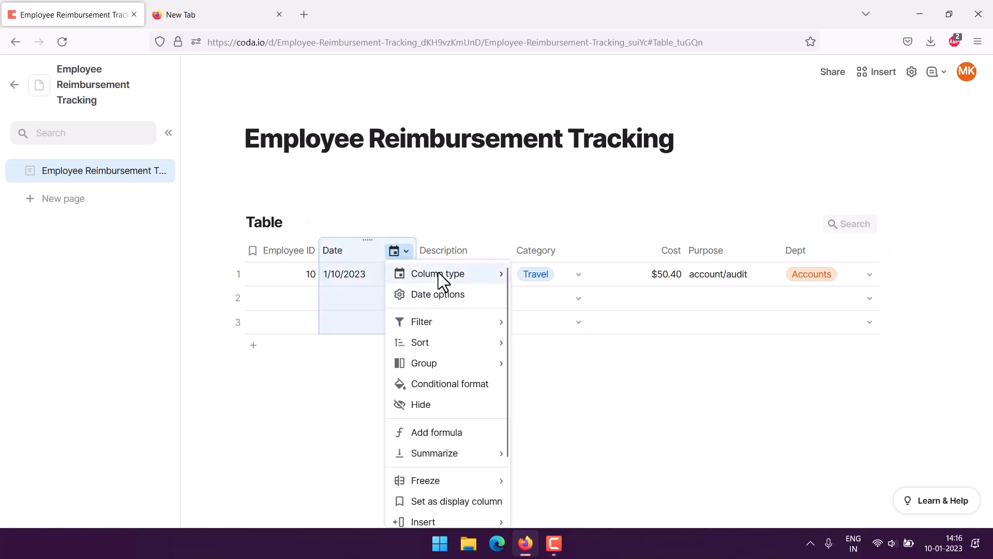
pyautogui.click(437, 295)
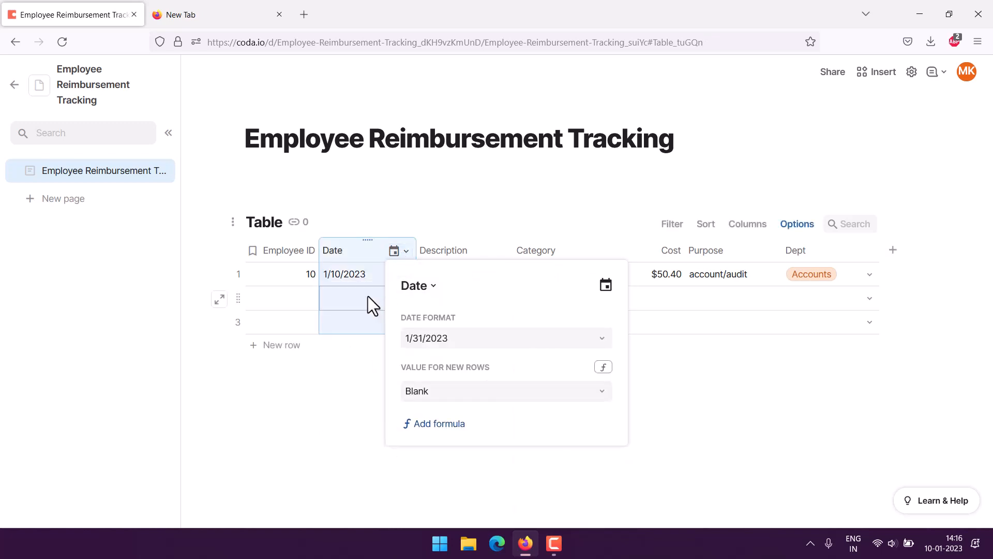
pyautogui.click(445, 344)
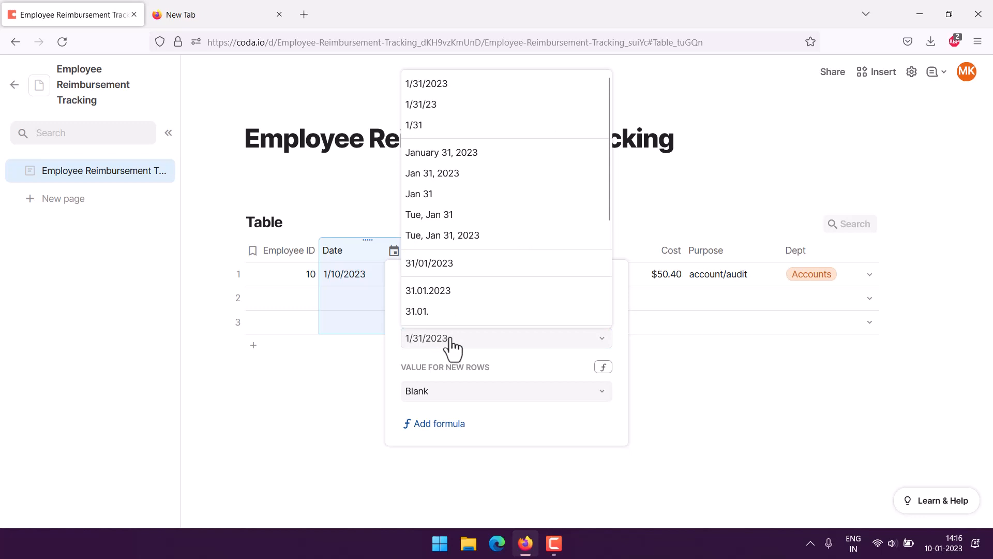
pyautogui.click(441, 153)
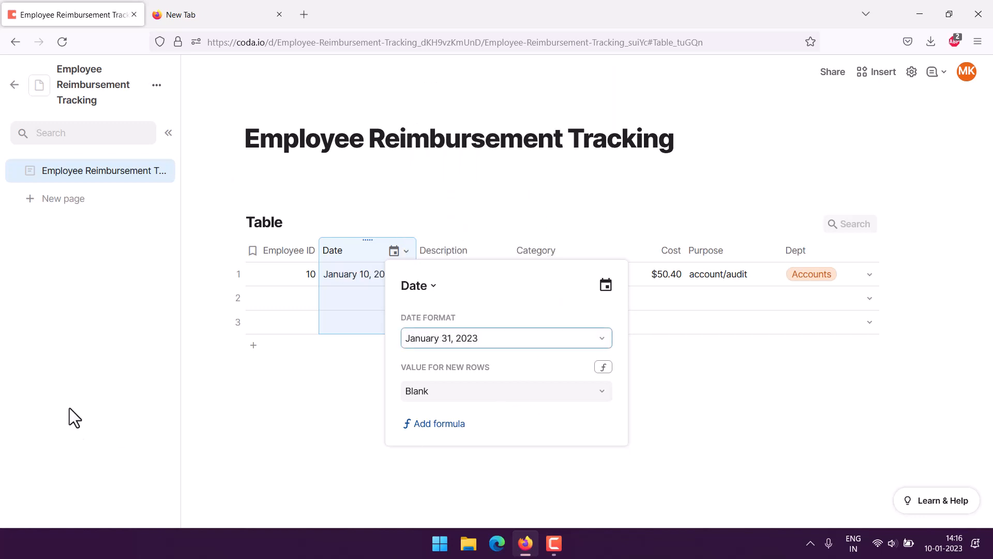
pyautogui.click(94, 383)
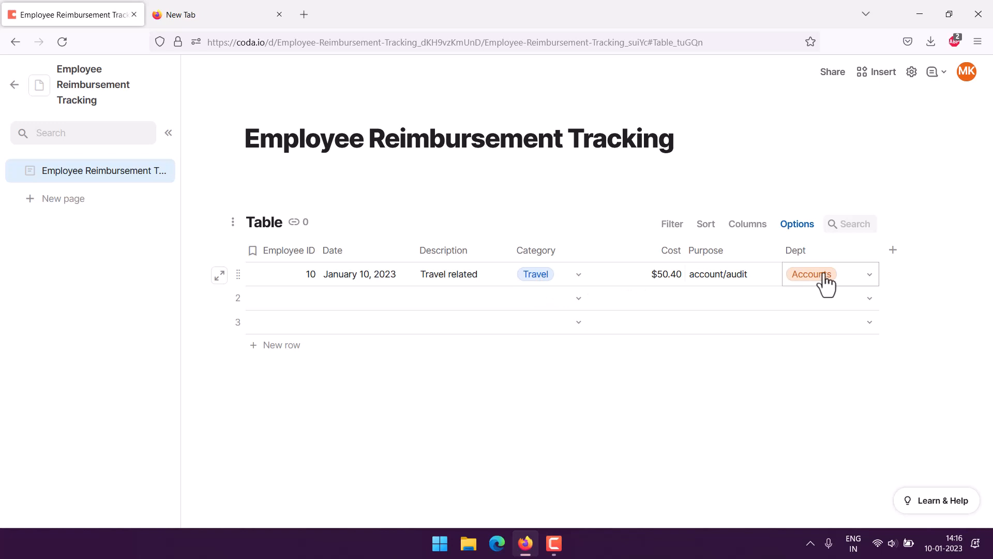
# Apply a conditional format to the Cost column using the green-yellow-red color scale.
pyautogui.click(660, 247)
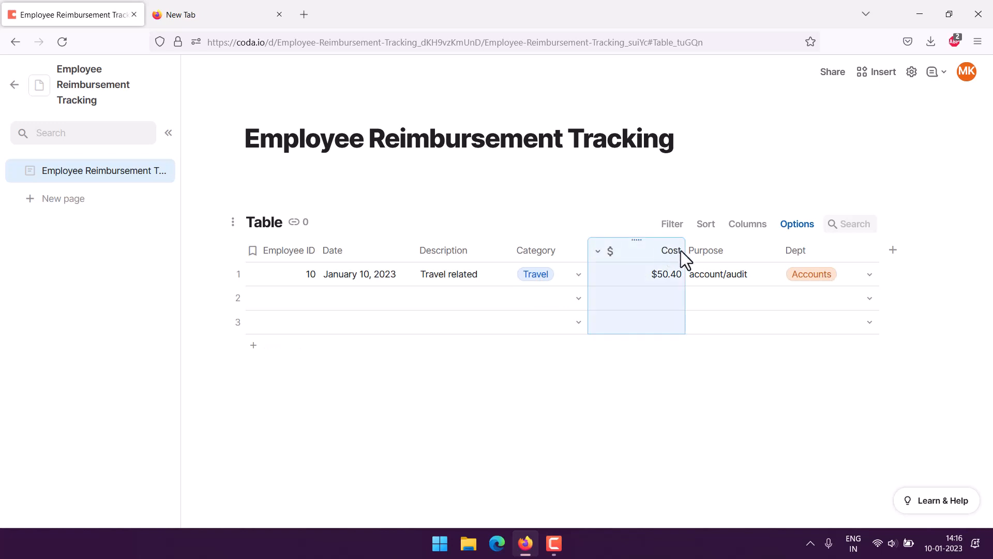
pyautogui.click(599, 252)
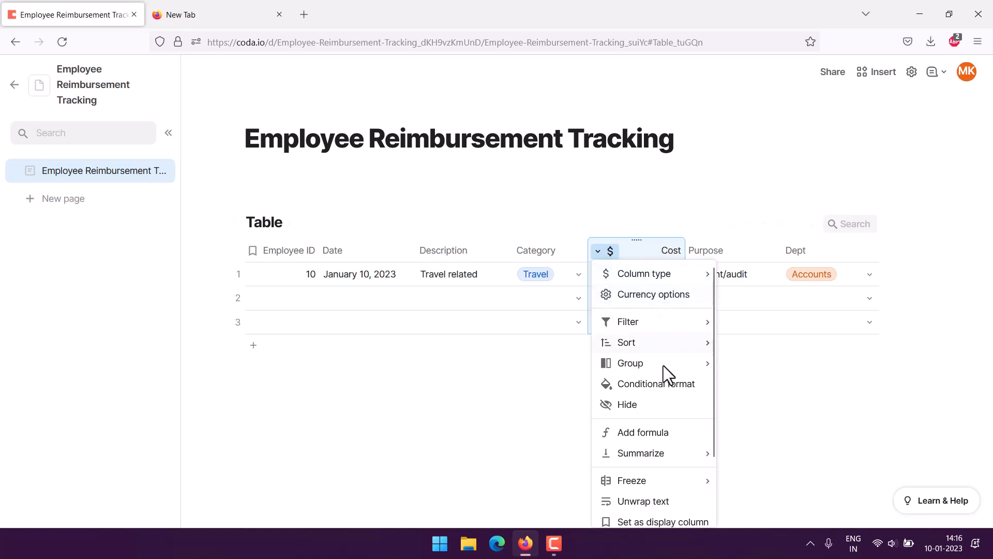
pyautogui.click(661, 385)
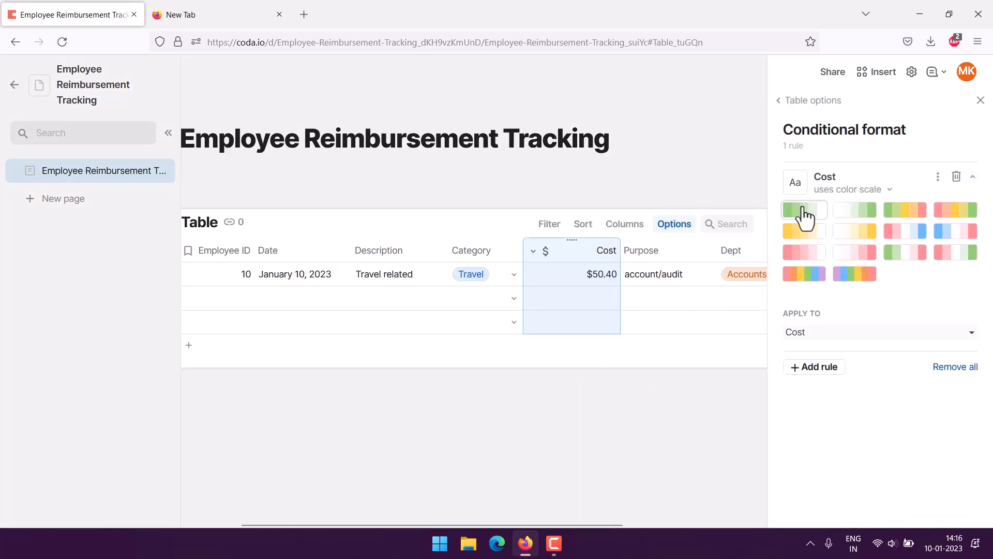
pyautogui.click(802, 212)
pyautogui.click(891, 222)
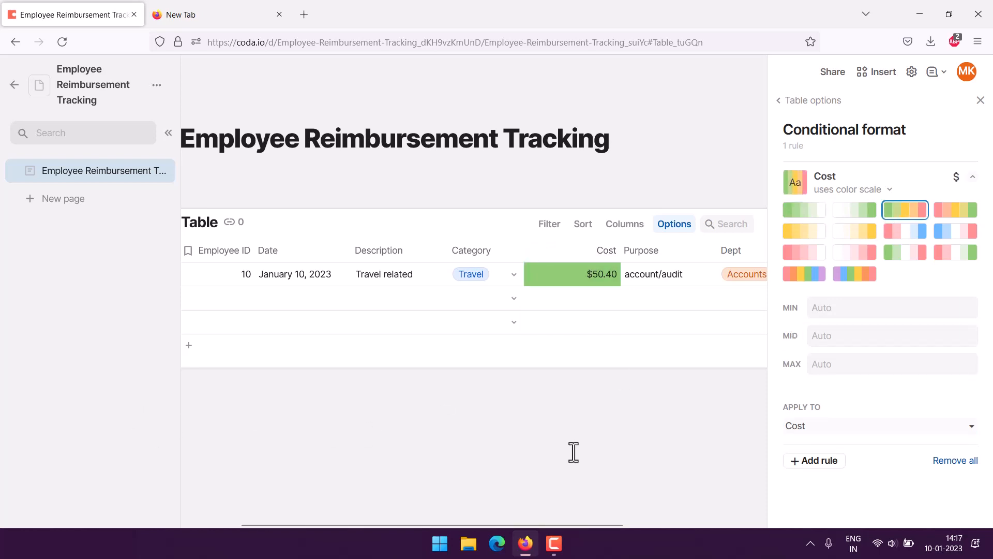
pyautogui.click(524, 459)
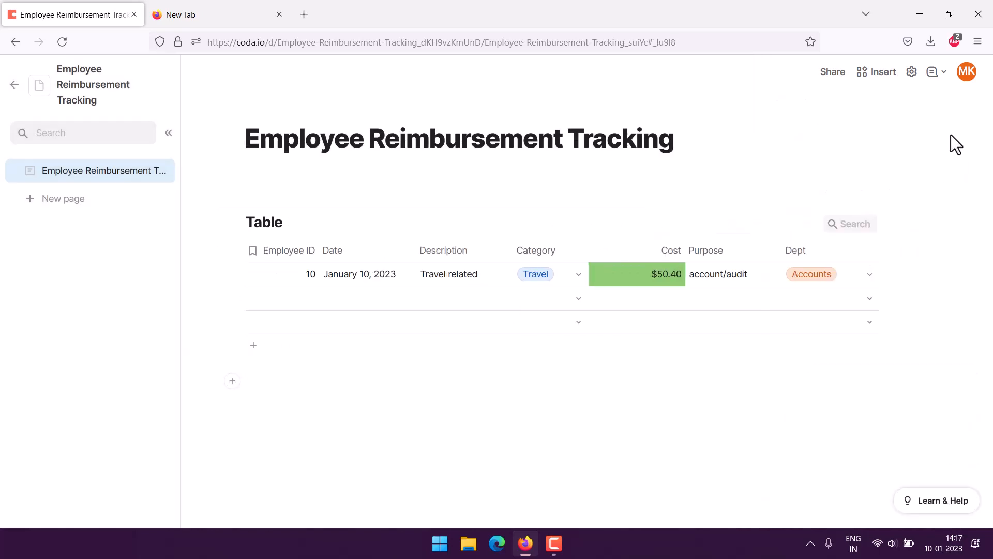